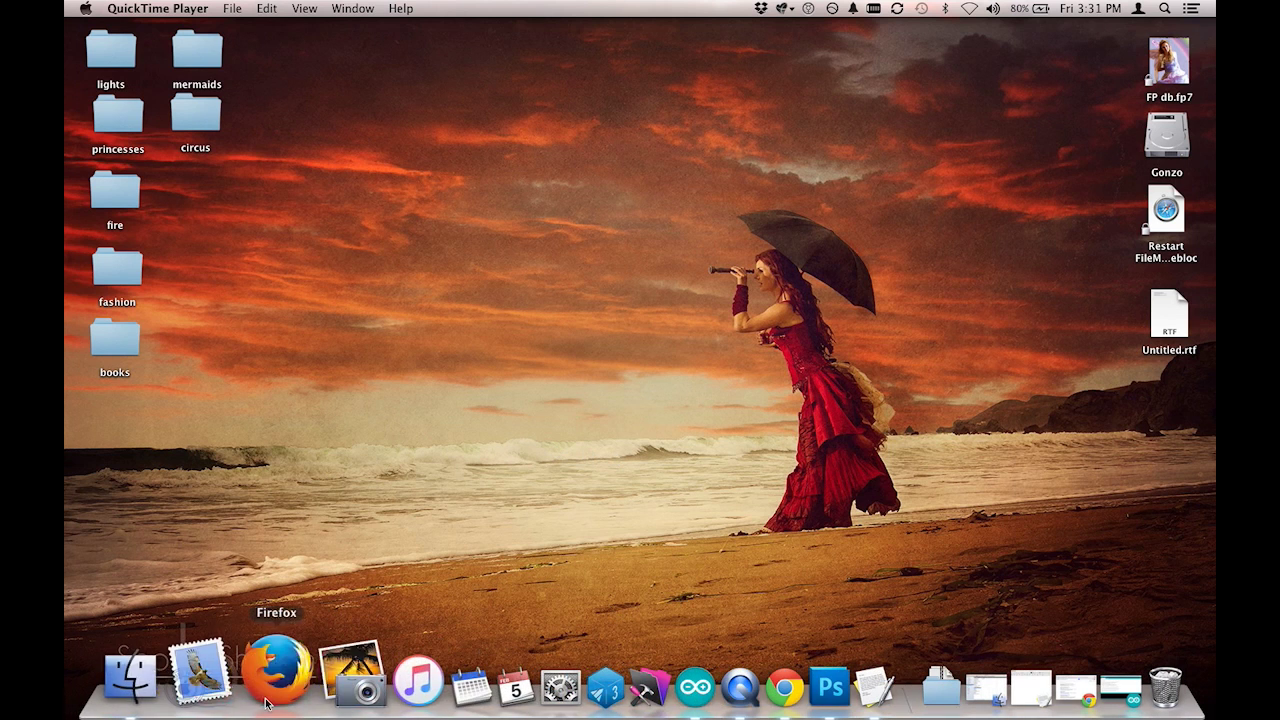
Step: Switch to Google Chrome, which shows the 'smart hoop patterns download' search results
left_click(730, 683)
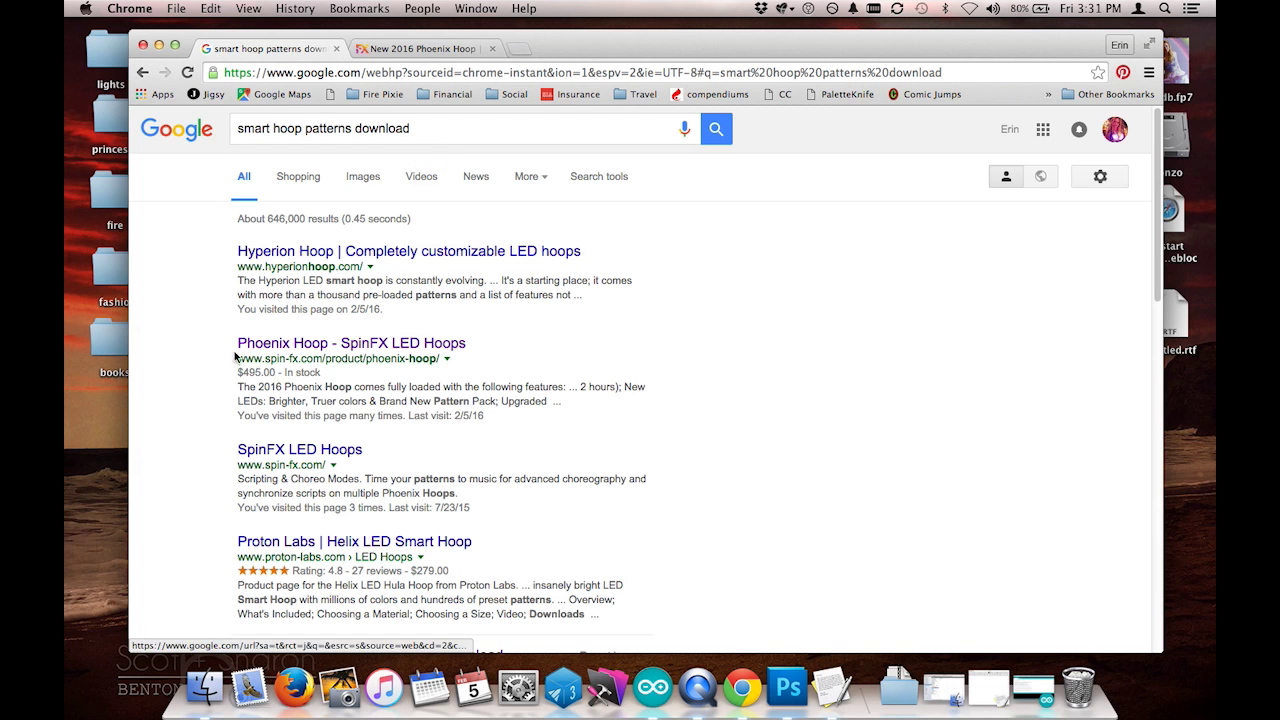
Step: Switch to the 'New 2016 Phoenix Hoop' SpinFX product page tab
left_click(450, 50)
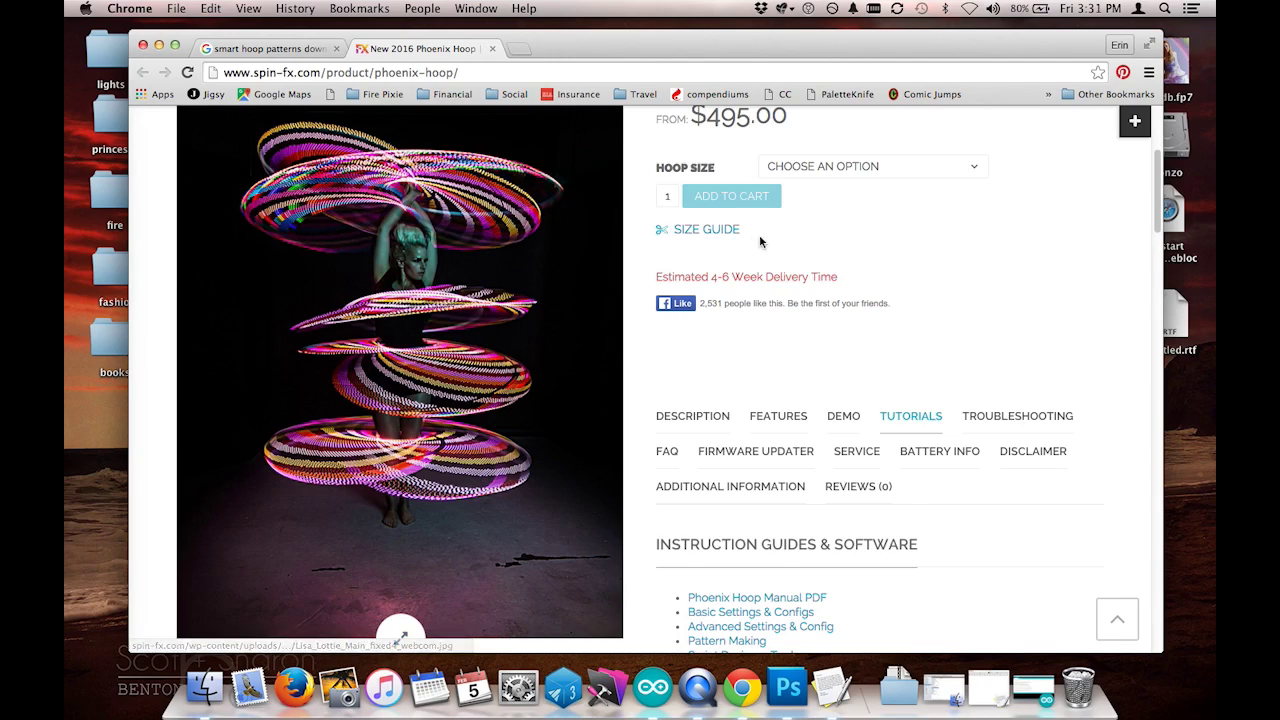
Step: Scroll the Phoenix Hoop page to the Instruction Guides & Software section
scroll(935, 244, "down", 5)
scroll(889, 251, "up", 3)
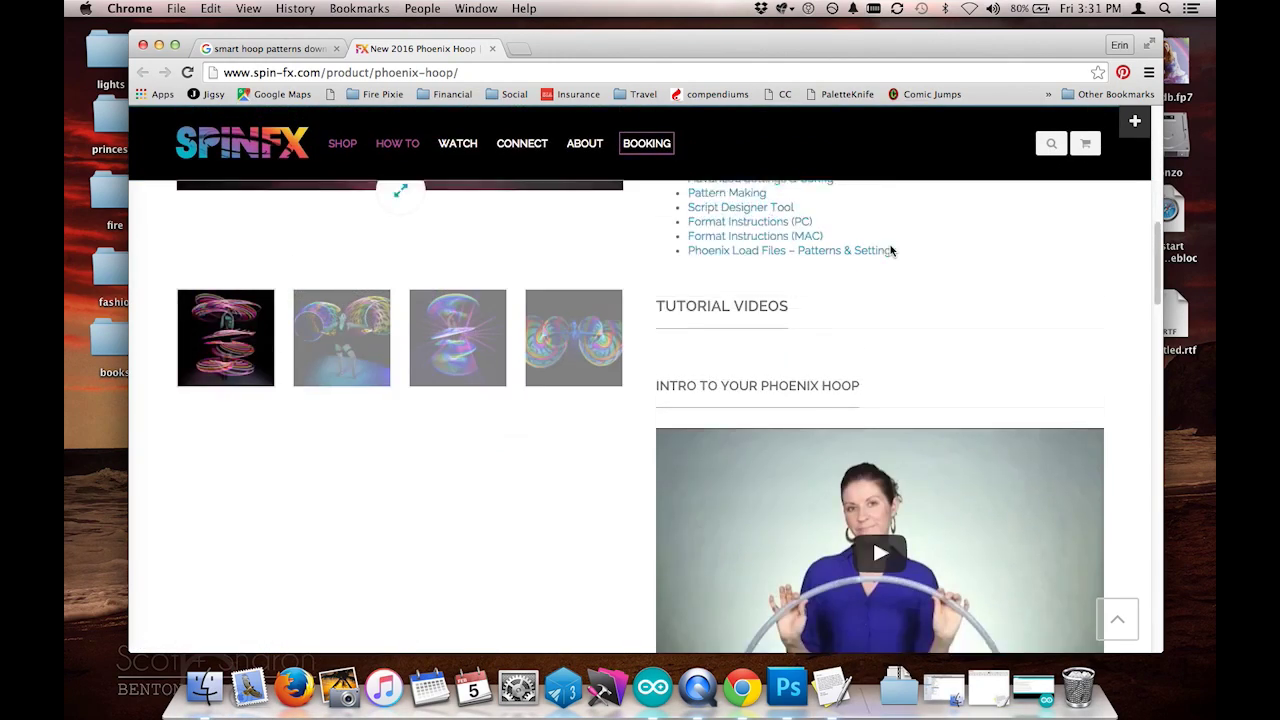
scroll(885, 264, "up", 3)
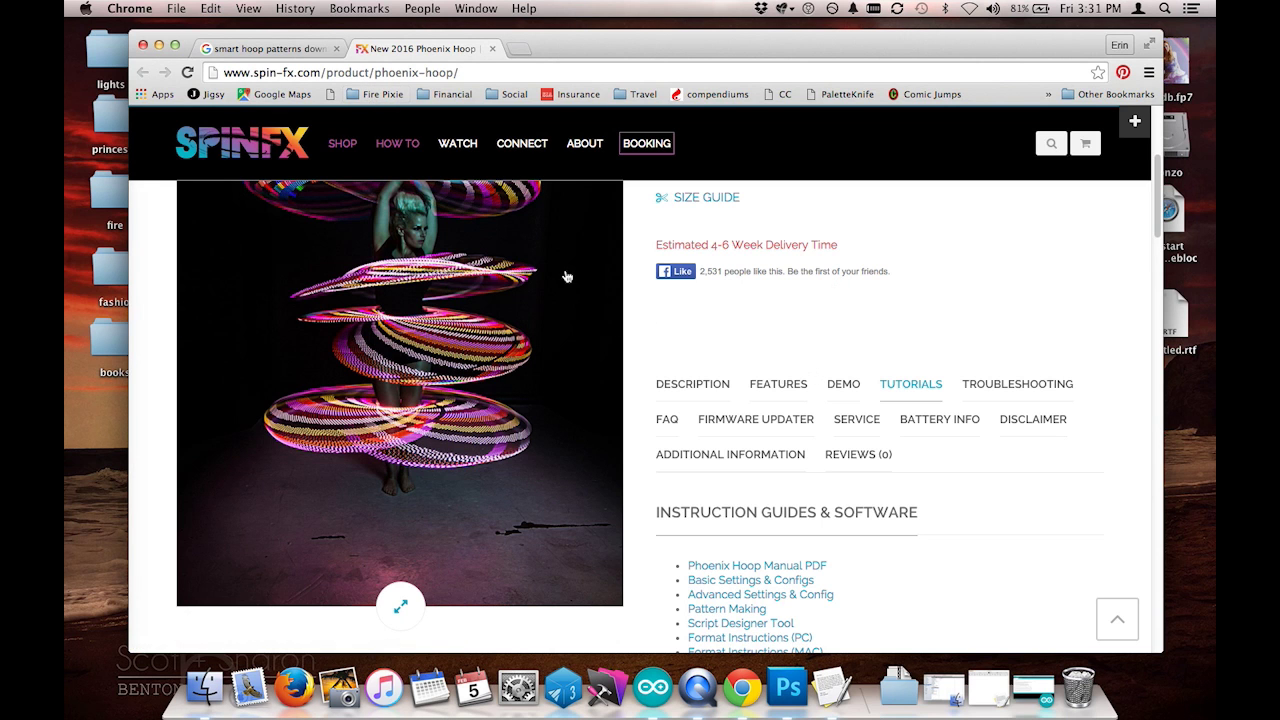
scroll(787, 385, "down", 3)
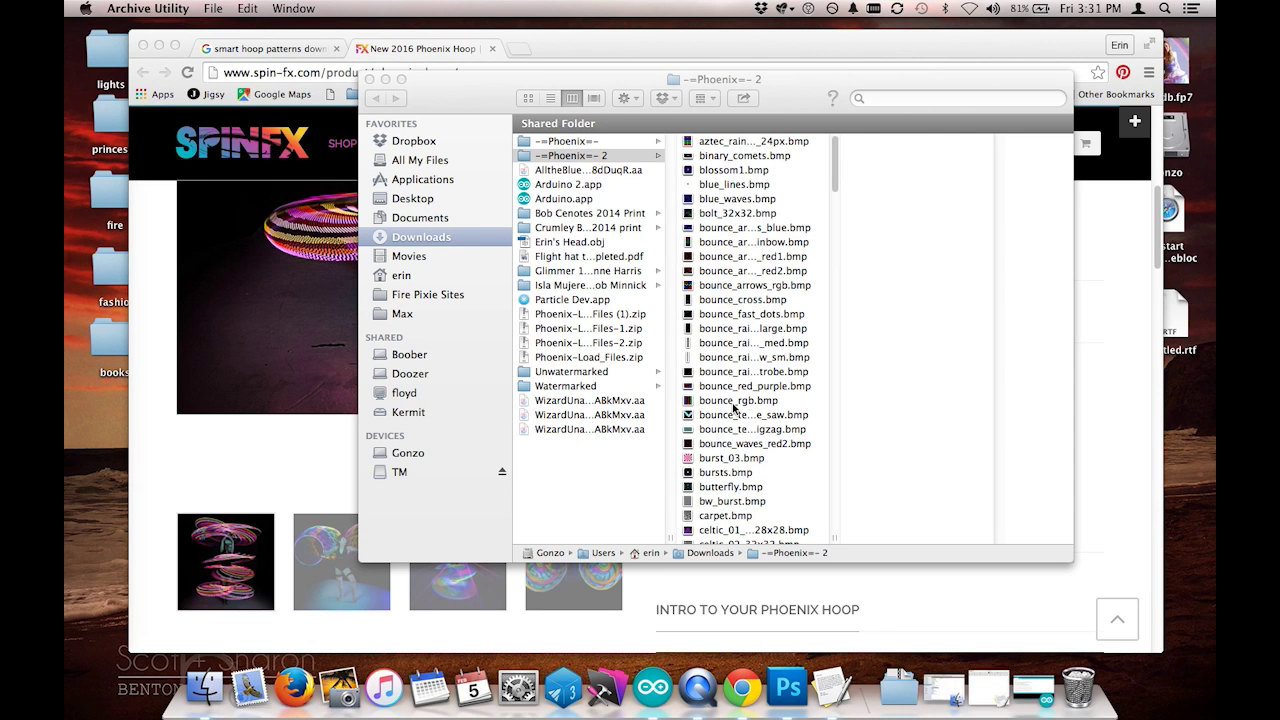
Step: Switch the pattern folder to Cover Flow and preview the bounce pattern bitmaps
left_click_drag(830, 158, 820, 491)
left_click(602, 99)
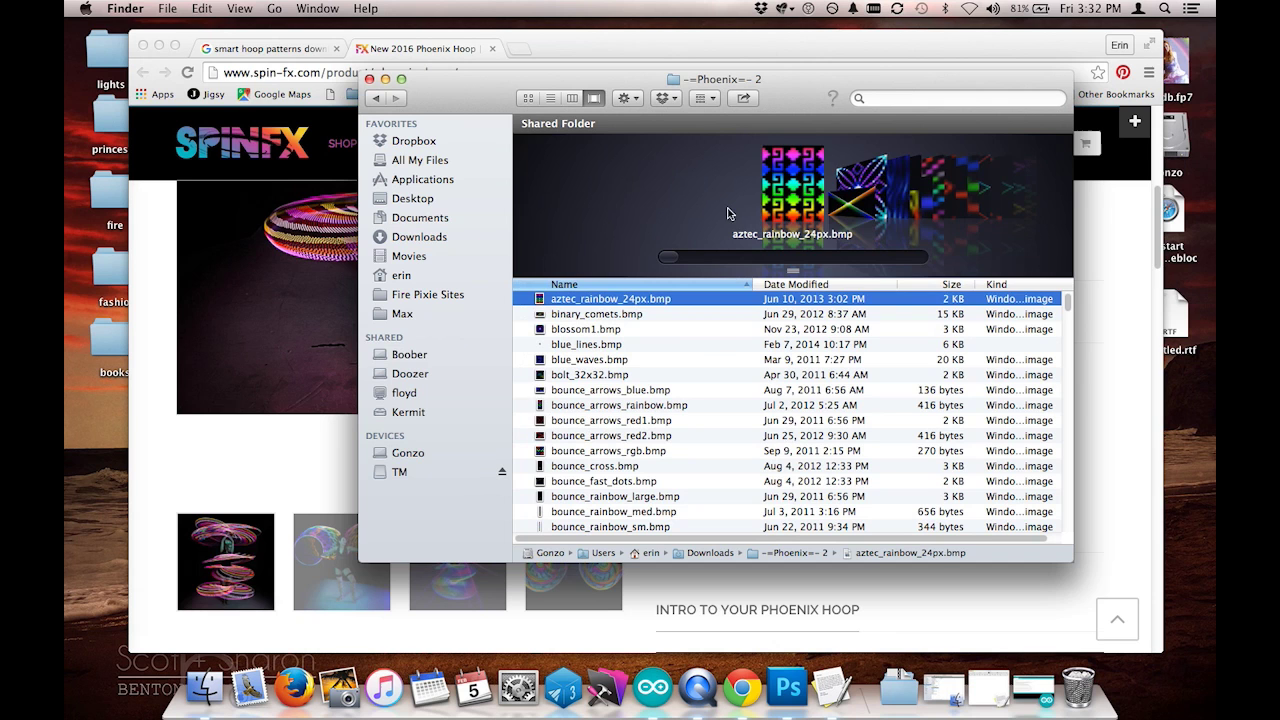
left_click(614, 390)
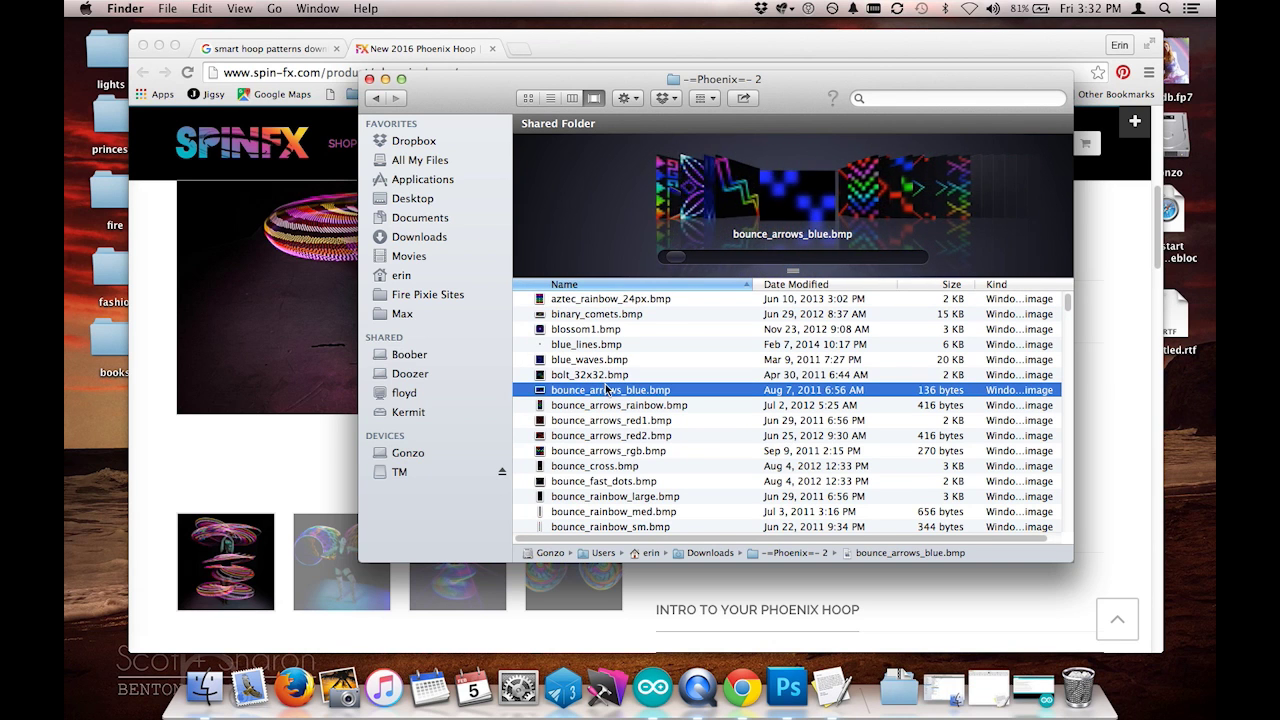
left_click(609, 408)
left_click(607, 482)
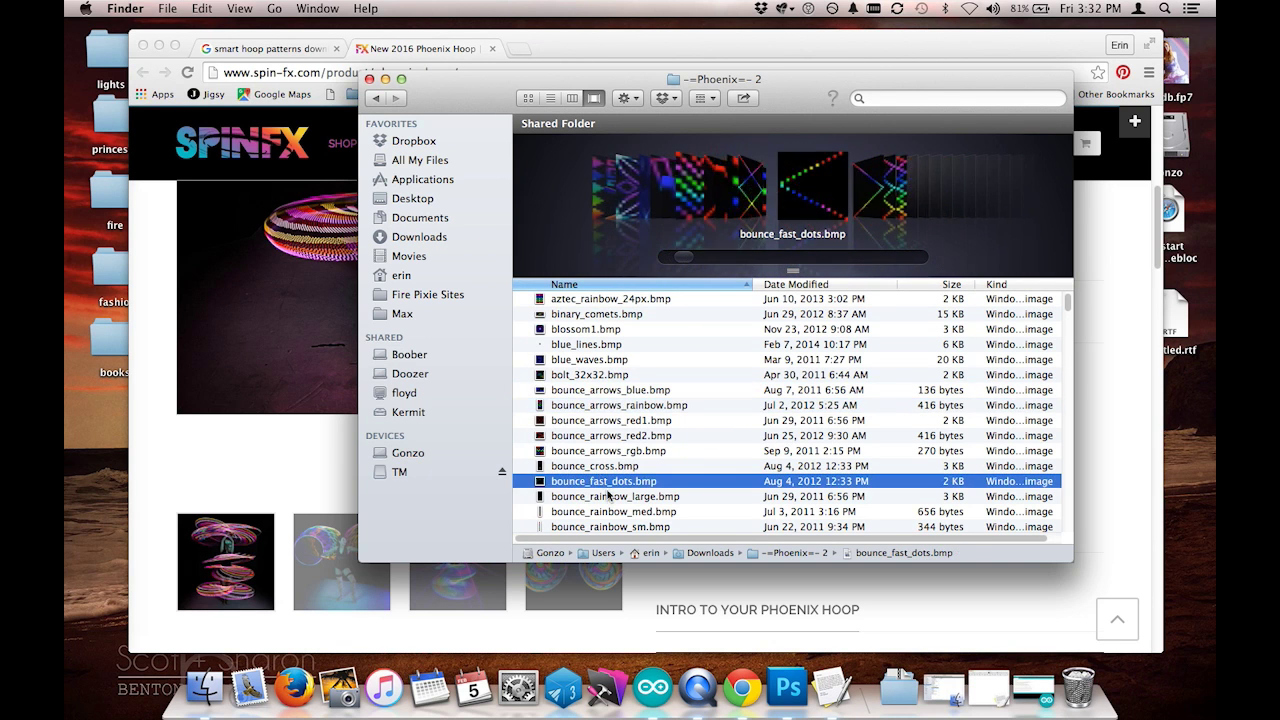
left_click(607, 497)
scroll(612, 470, "down", 5)
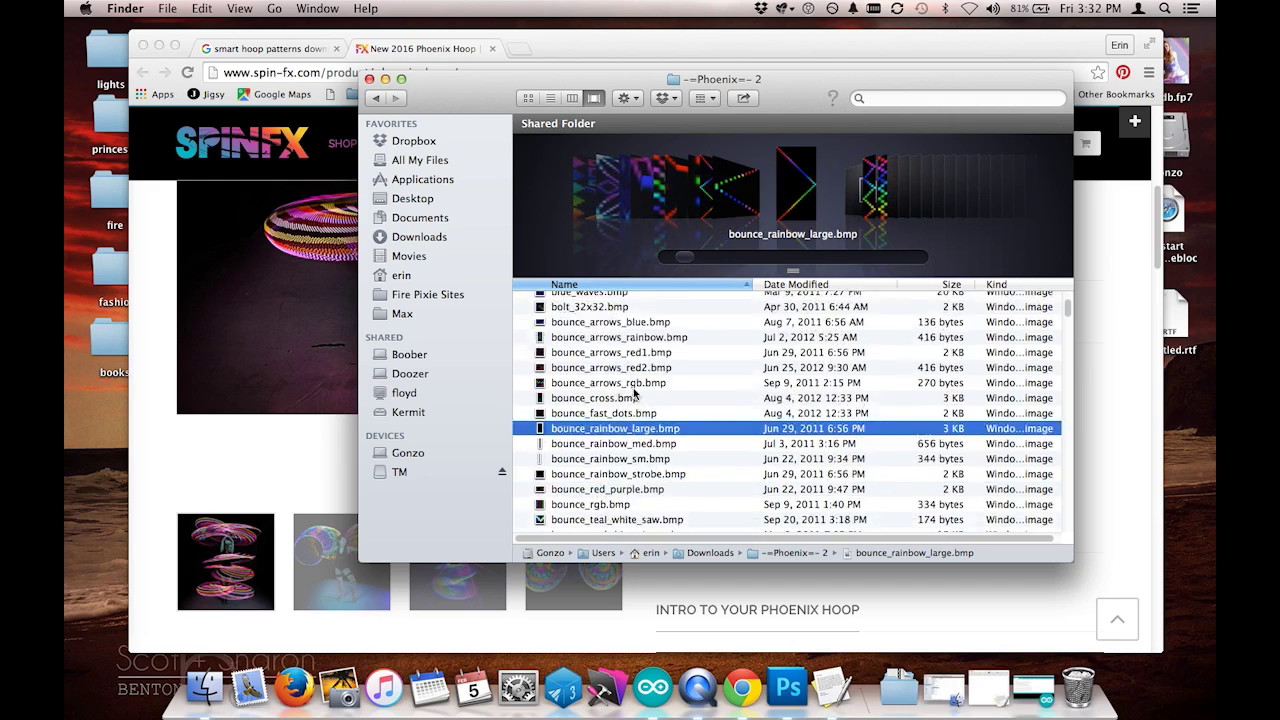
scroll(614, 458, "down", 5)
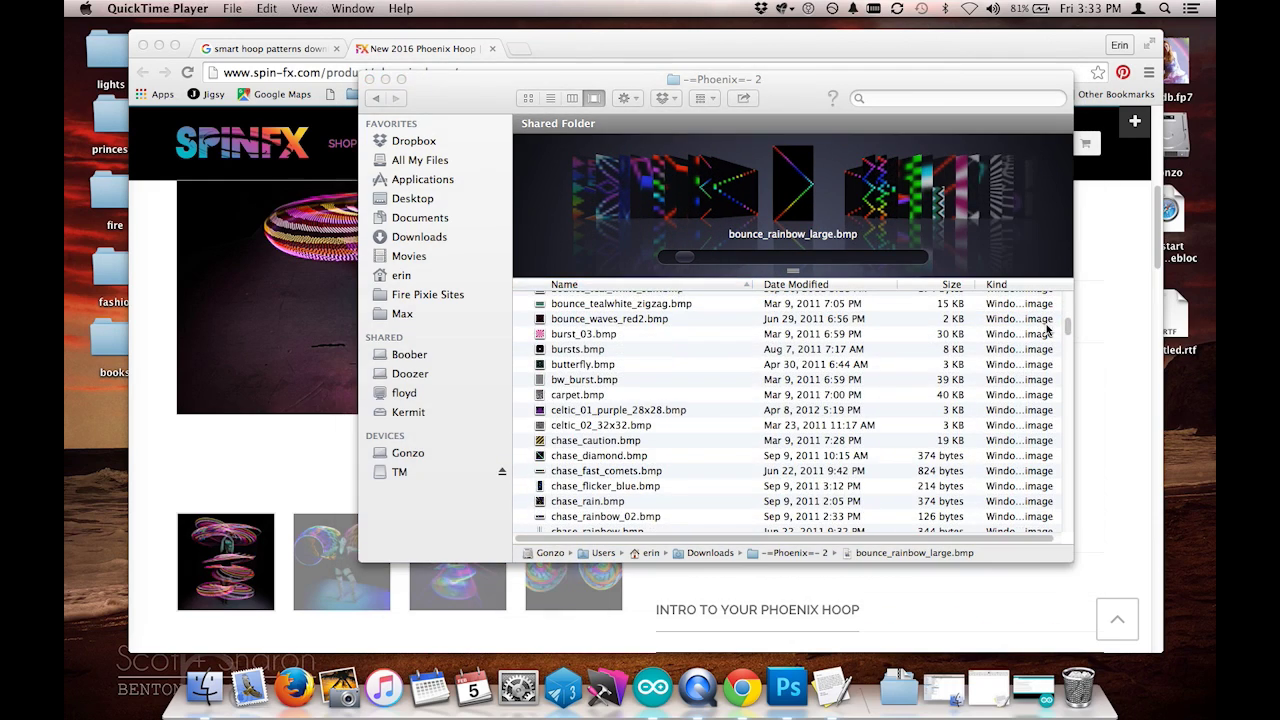
left_click(1067, 312)
scroll(1066, 300, "up", 8)
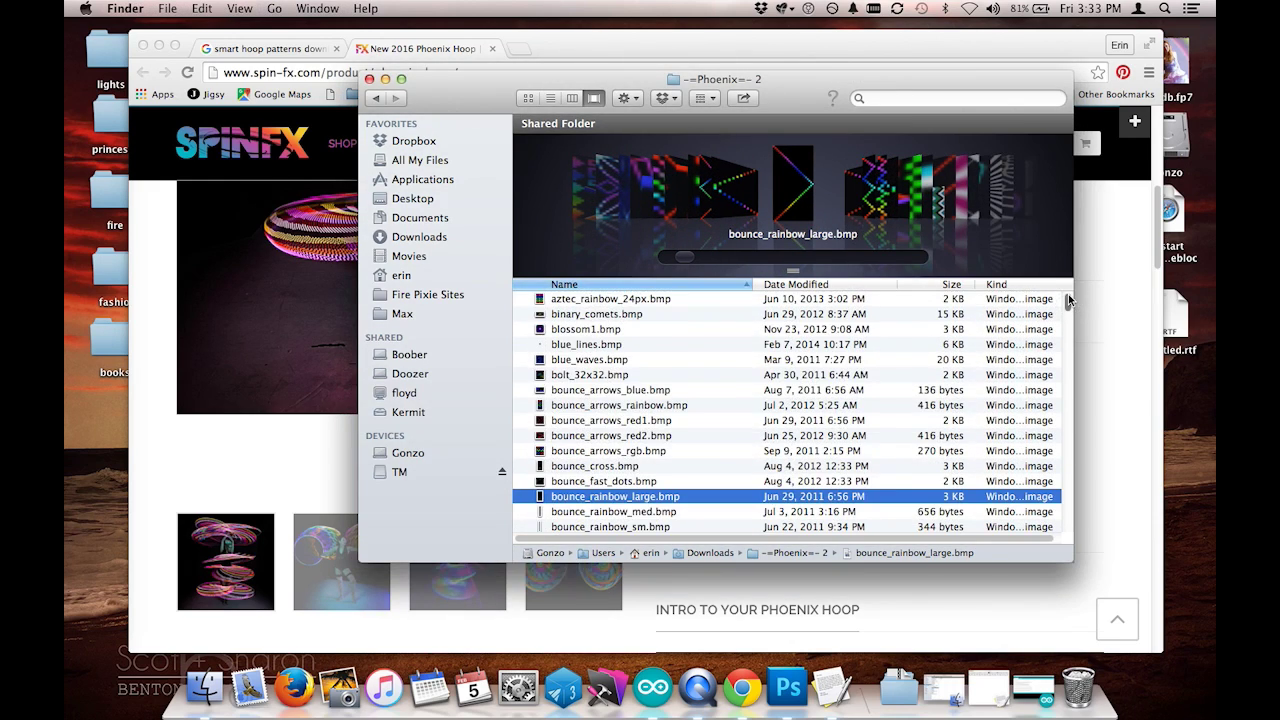
Step: Preview aztec_rainbow_24px, binary_comets, blossom1 and bounce_arrows_blue
left_click(621, 302)
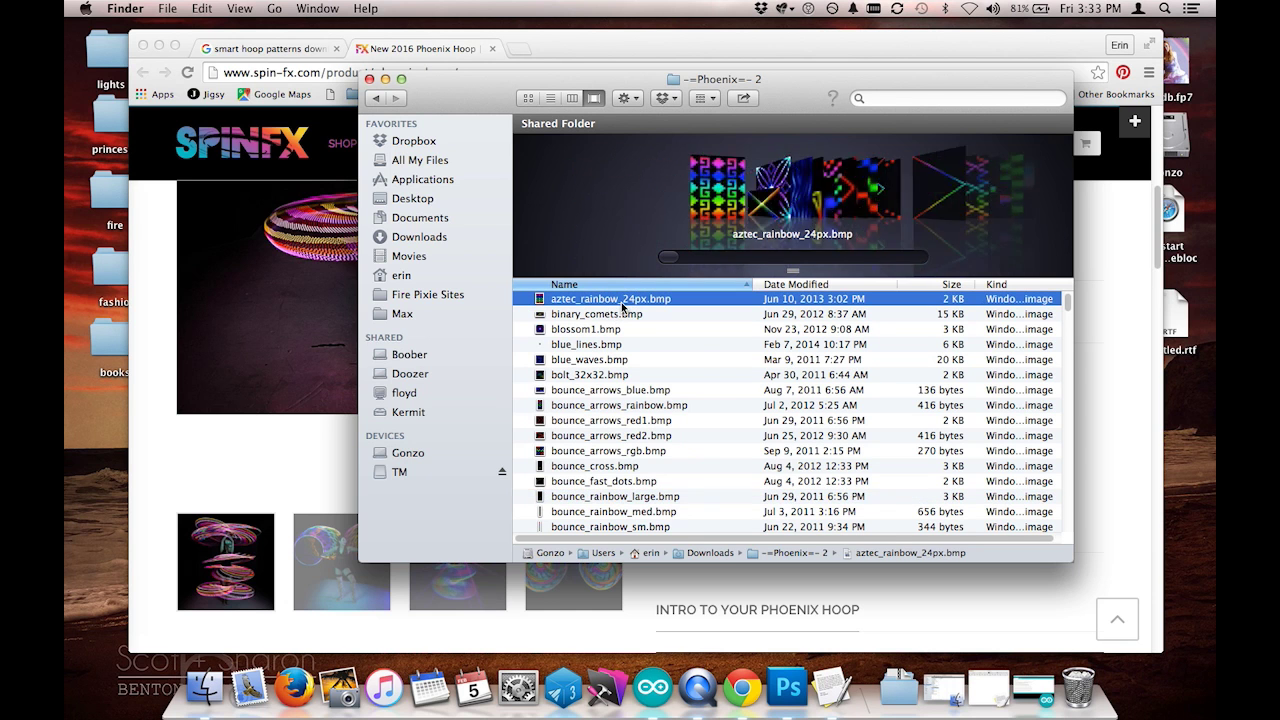
left_click(612, 315)
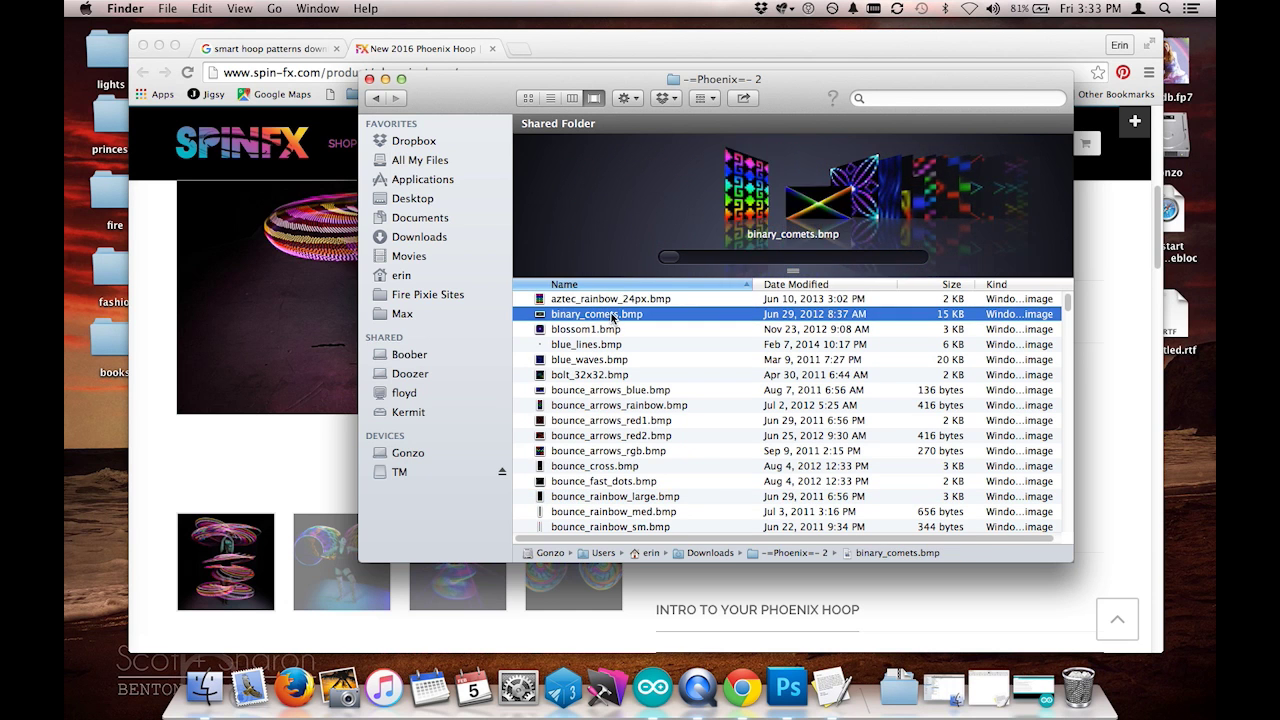
left_click(601, 330)
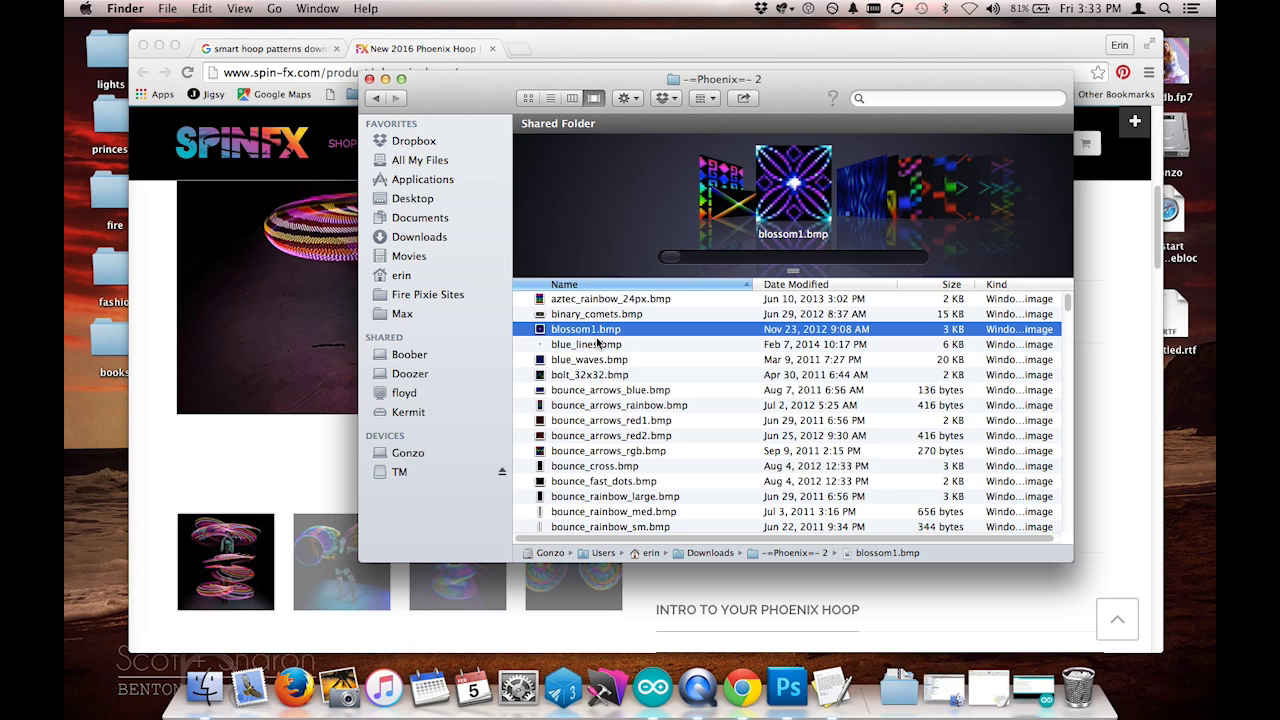
left_click(593, 390)
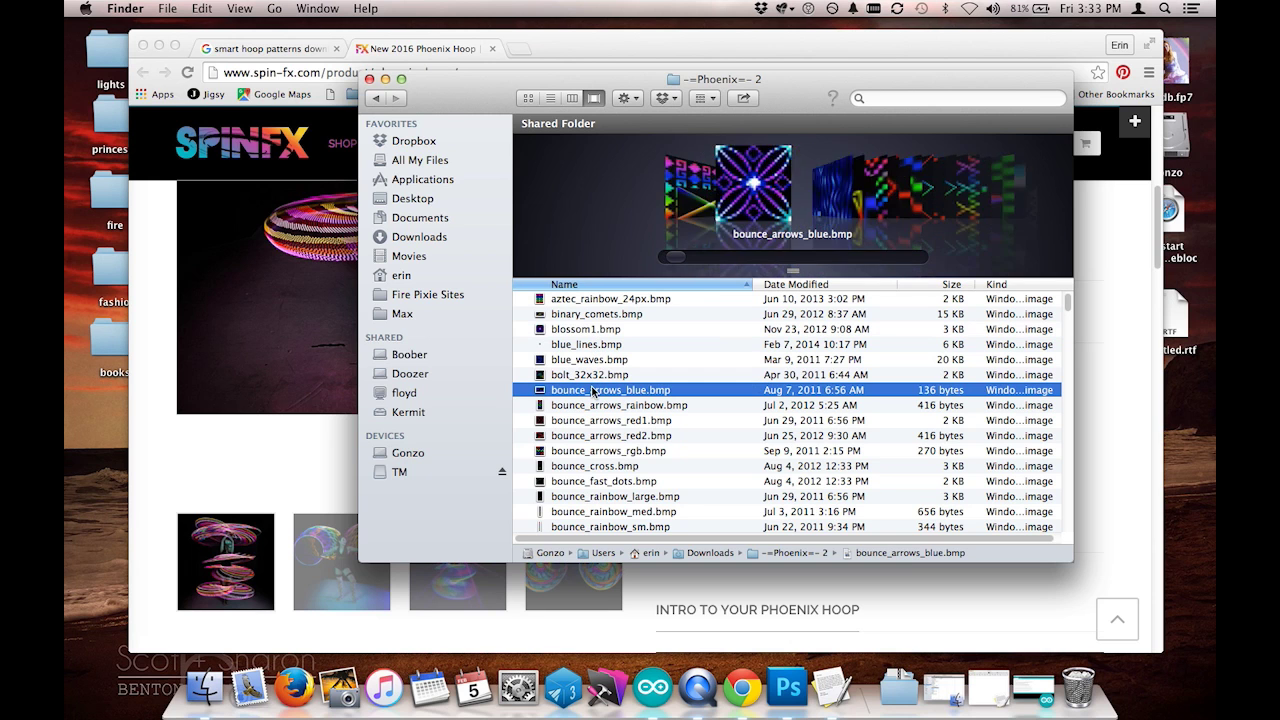
Step: Select aztec_rainbow_24px, binary_comets and blossom1 and open them in Photoshop
left_click(612, 300)
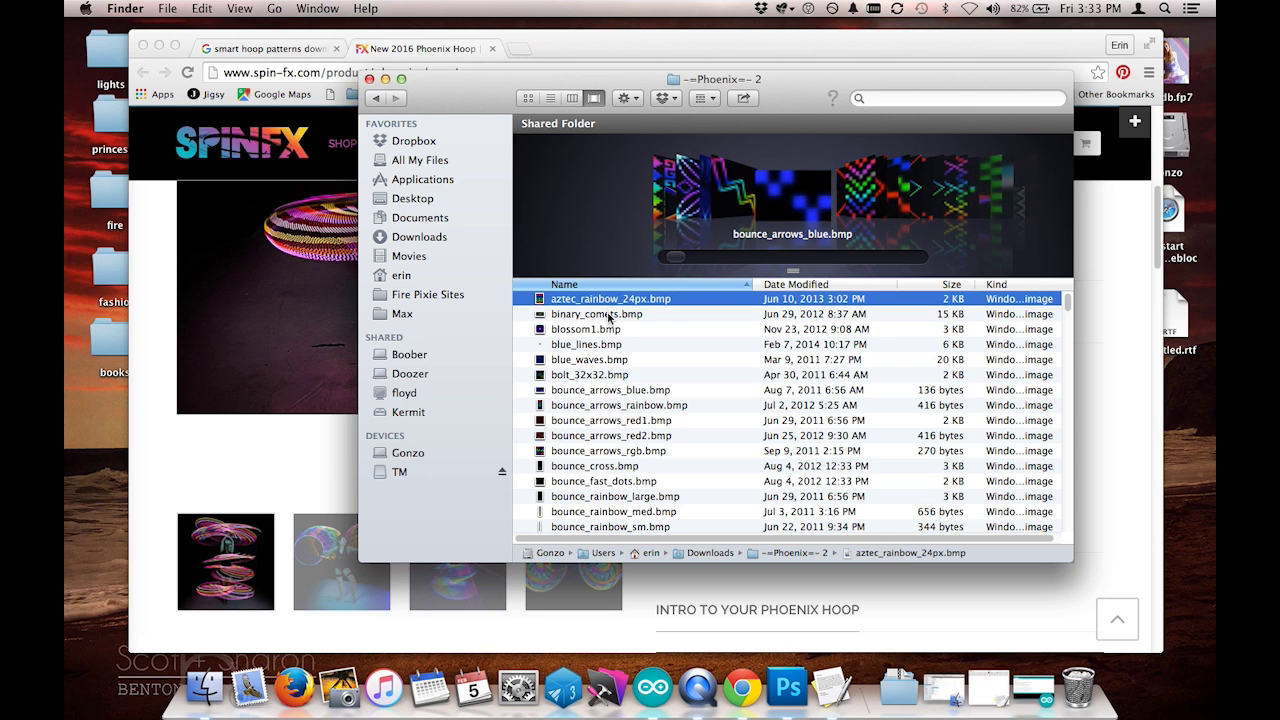
left_click(606, 315, "shift")
left_click(604, 330, "shift")
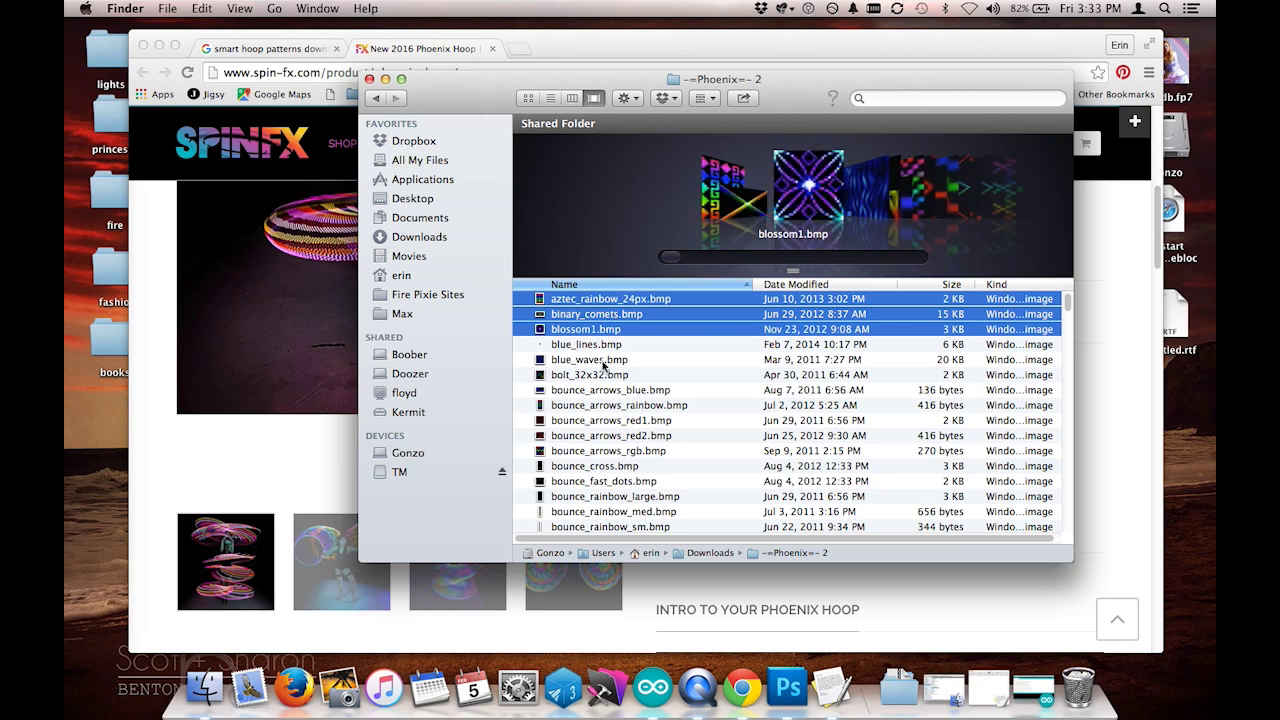
left_click_drag(591, 331, 788, 686)
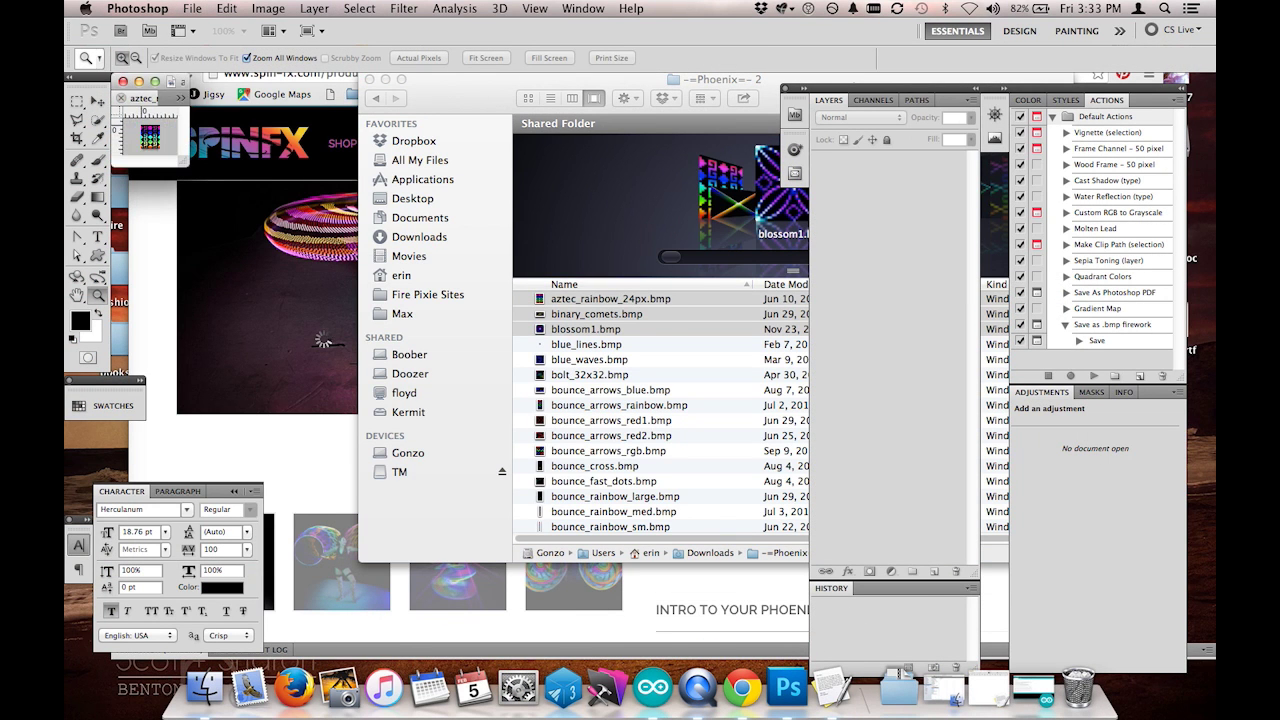
Step: Resize binary_comets.bmp from 100×50 to 72×36 pixels and save over the original
left_click_drag(215, 170, 716, 463)
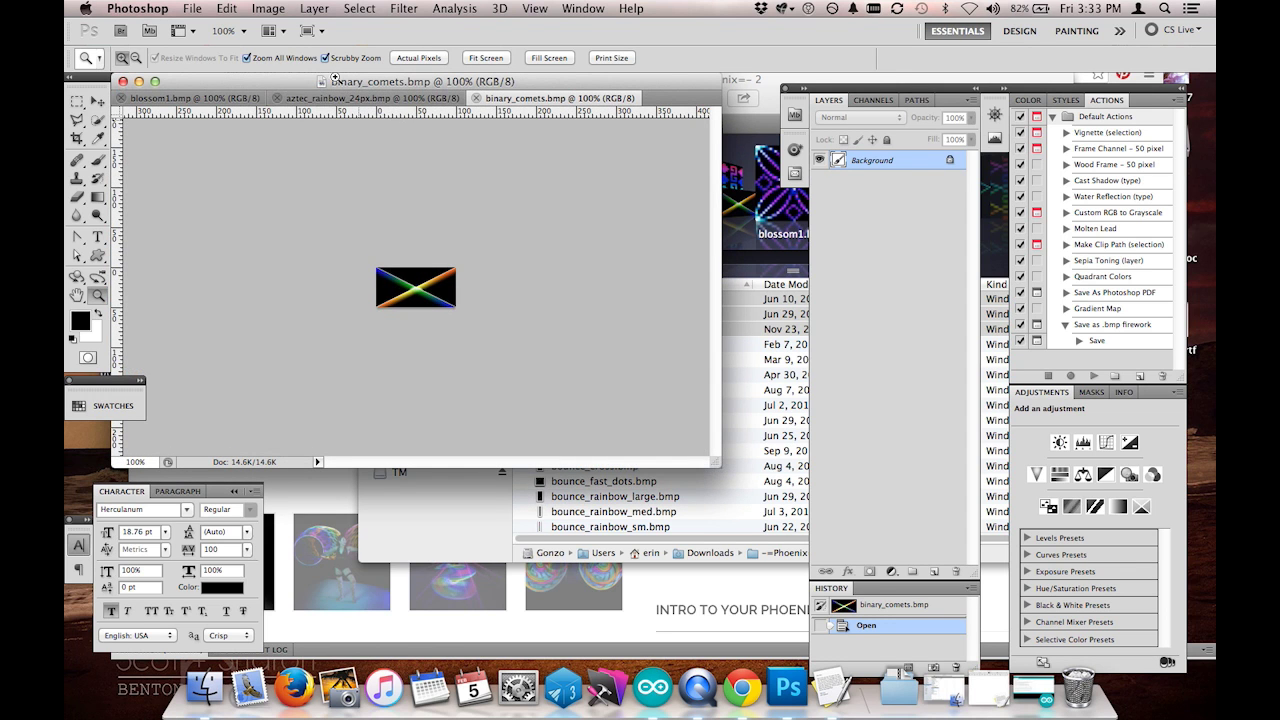
left_click(267, 9)
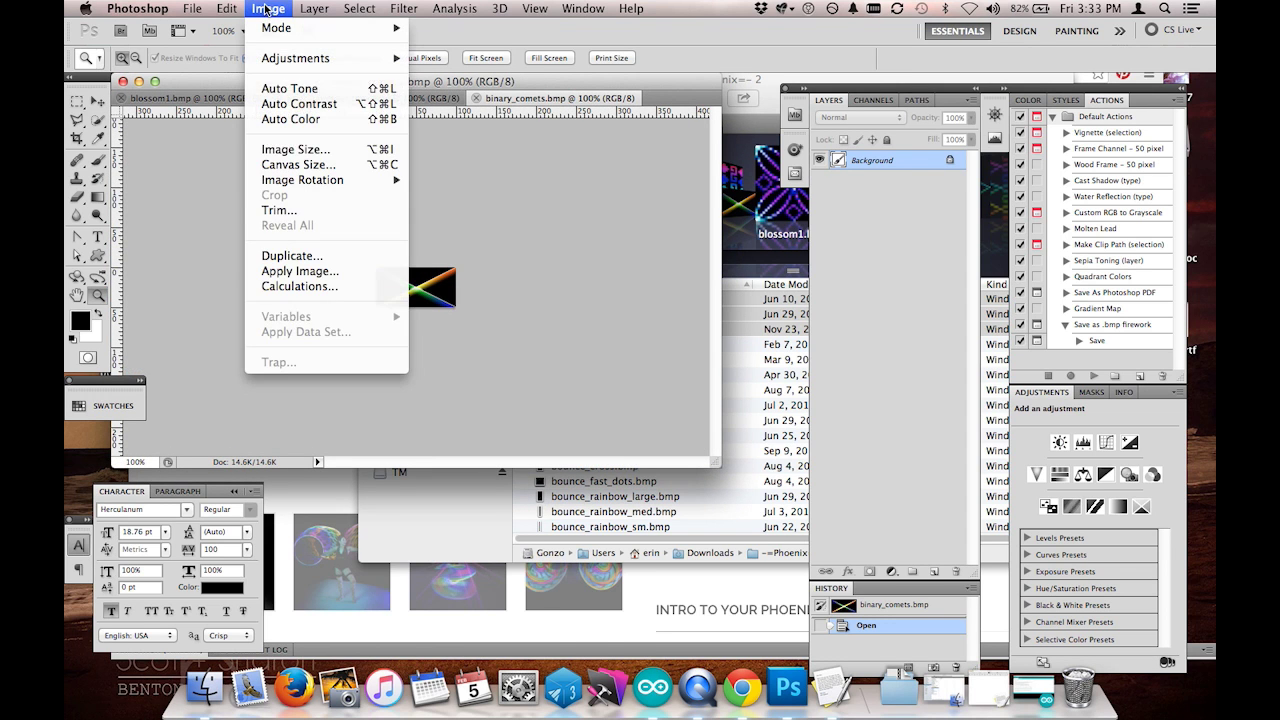
left_click(299, 149)
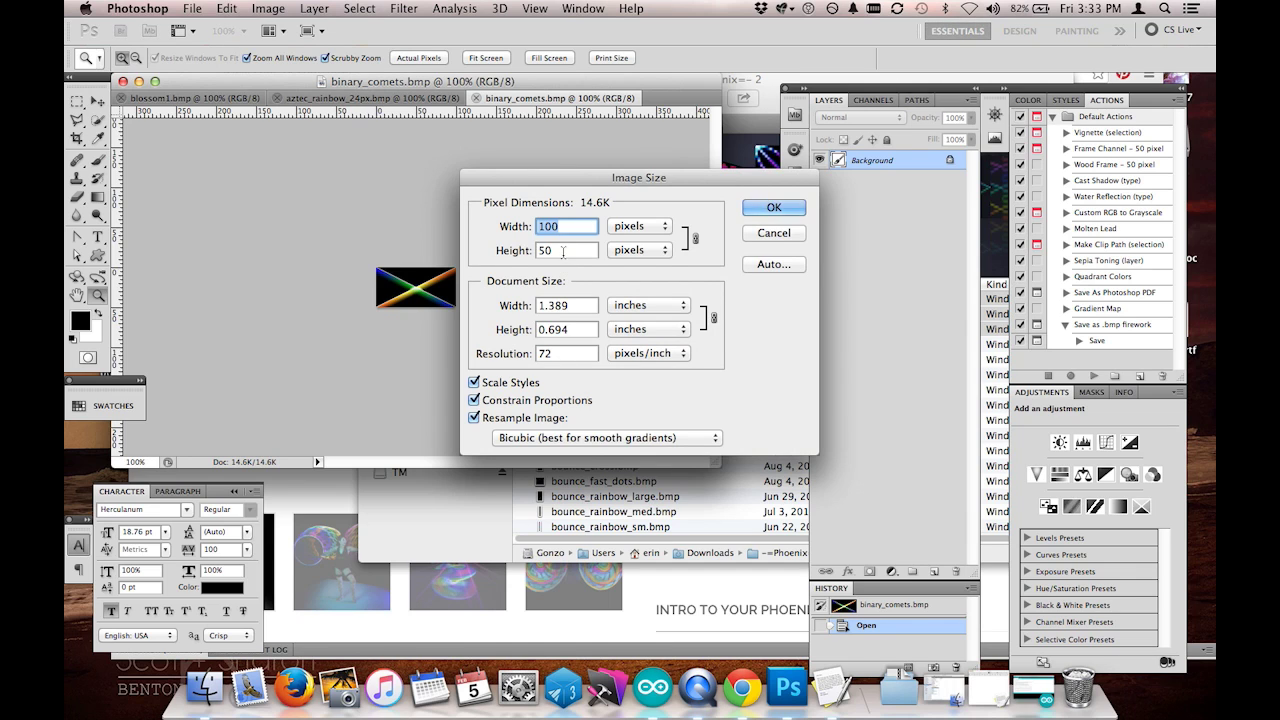
left_click(482, 253)
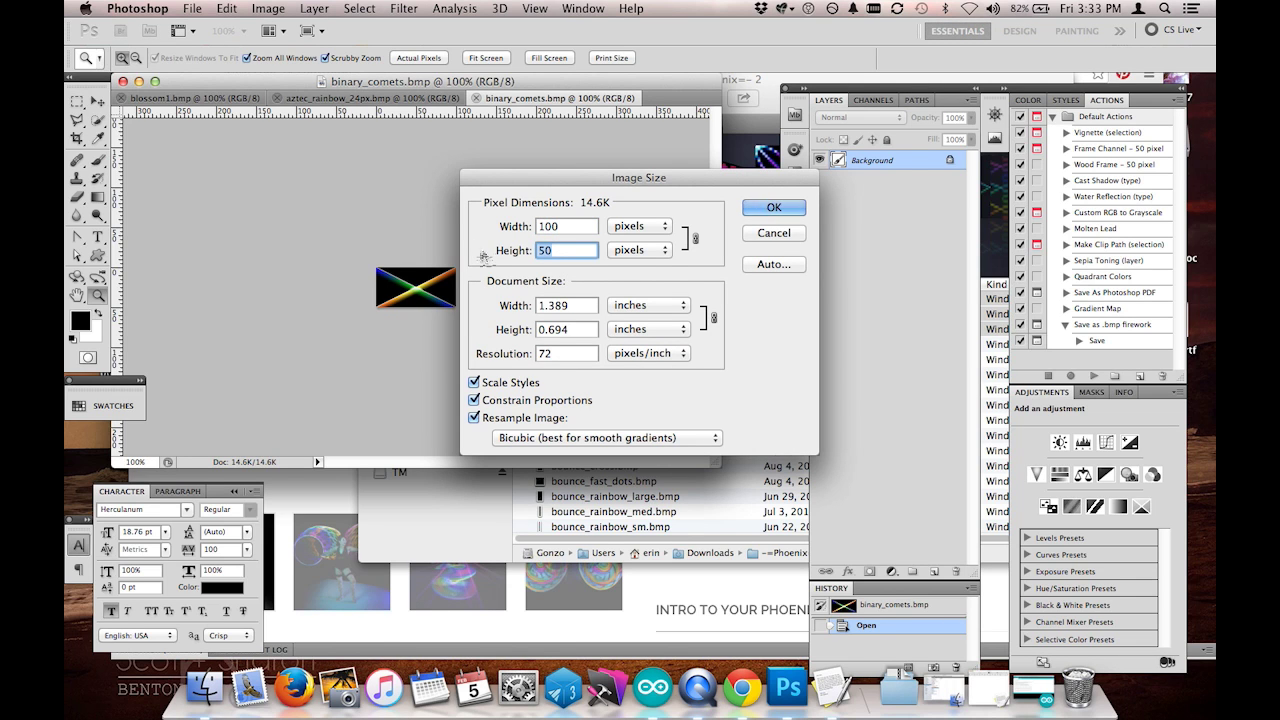
type("36")
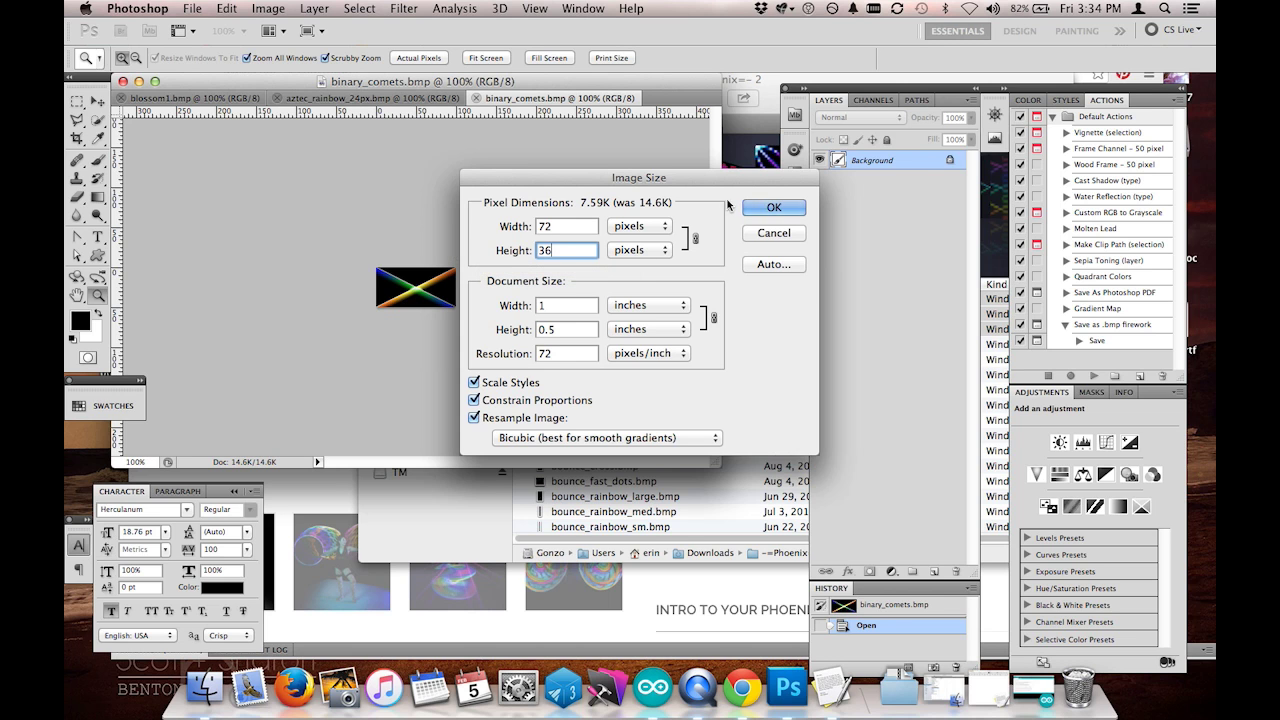
left_click(772, 209)
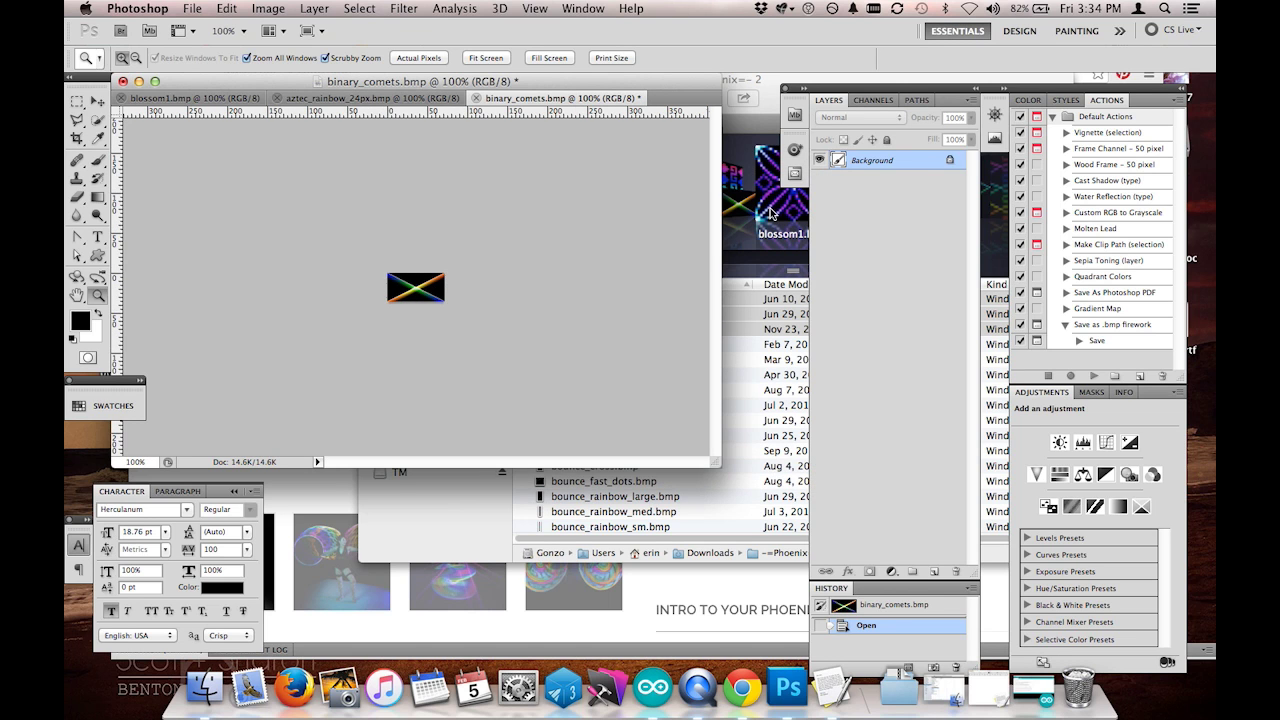
left_click(192, 10)
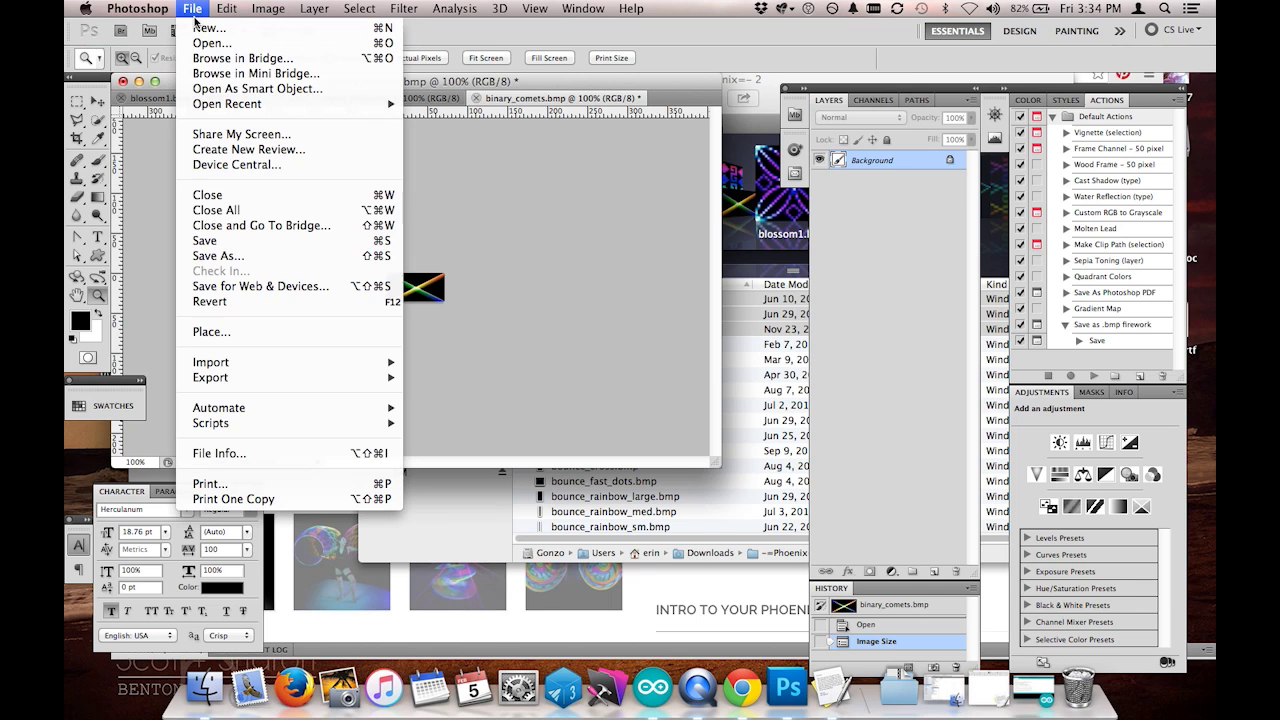
left_click(268, 244)
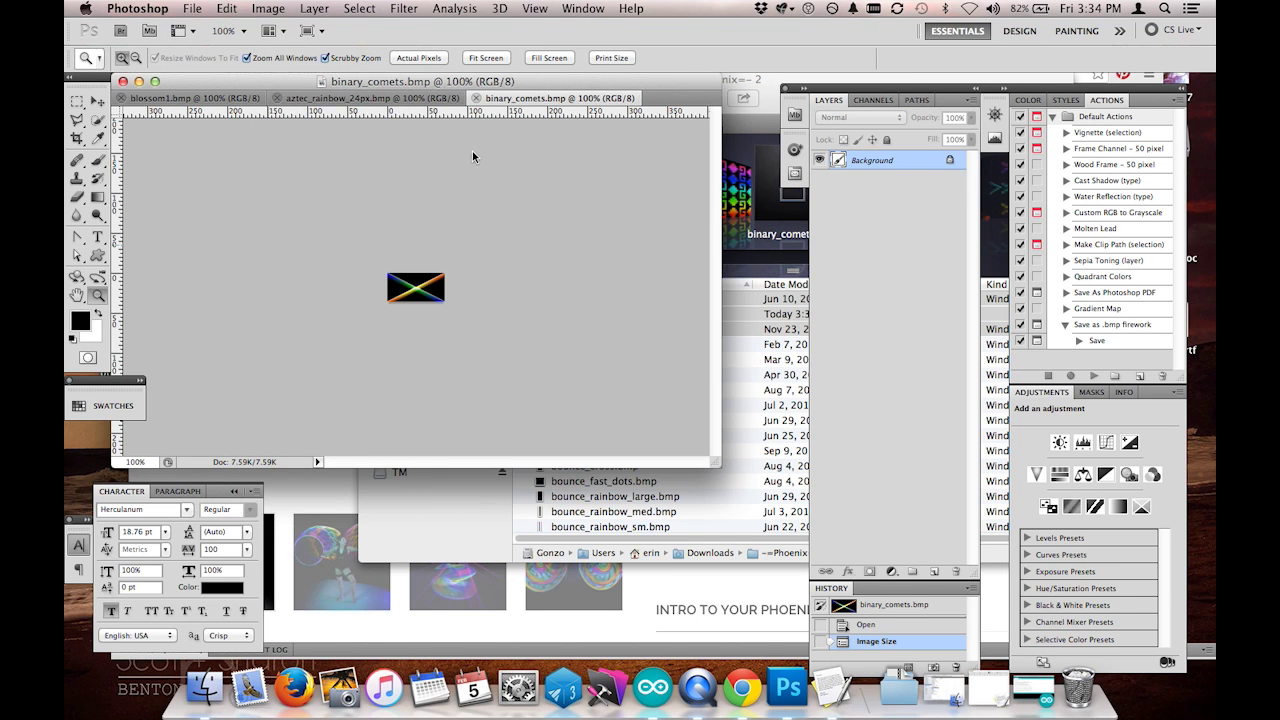
Step: Resize aztec_rainbow_24px.bmp to 36 px tall, save it and close it
left_click(476, 98)
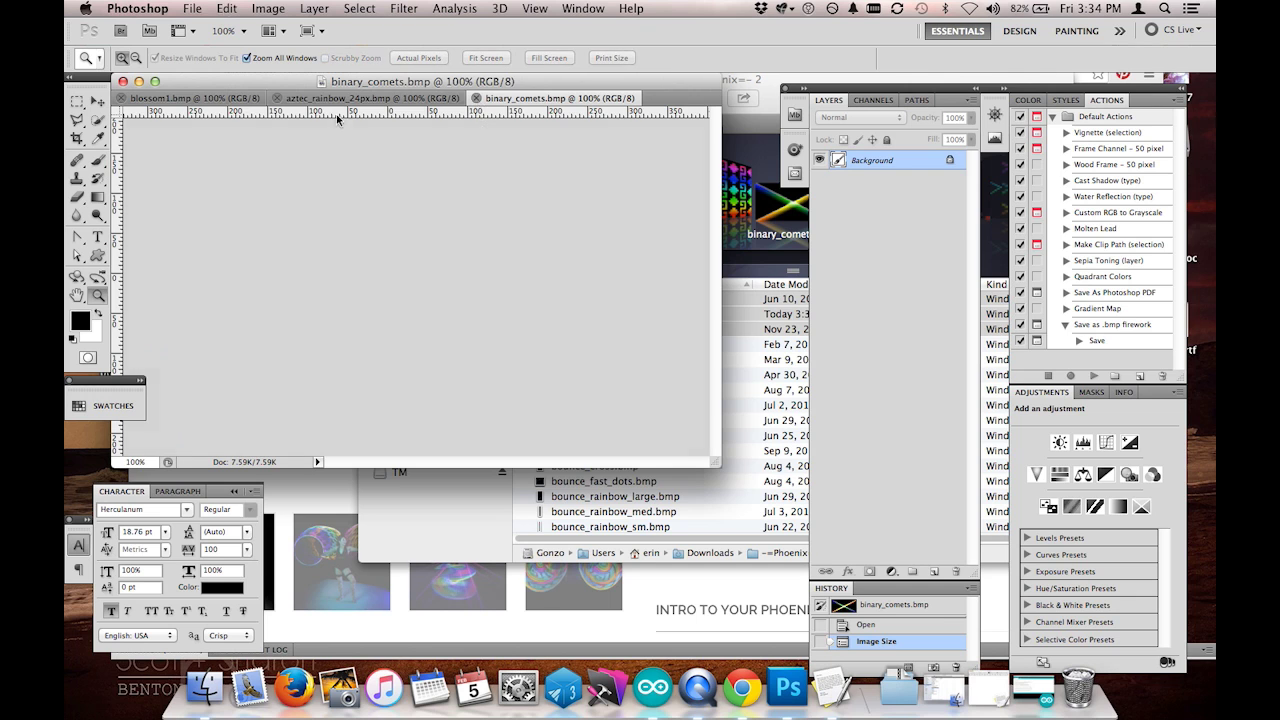
left_click(266, 9)
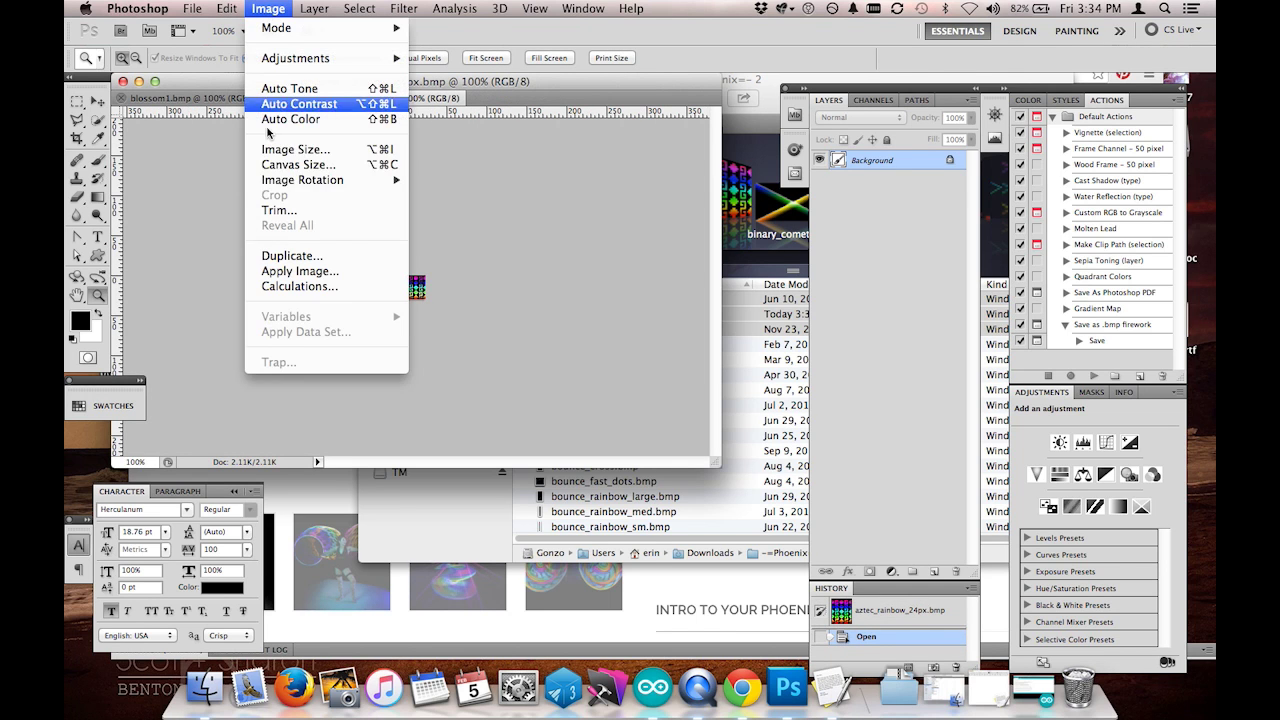
left_click(288, 153)
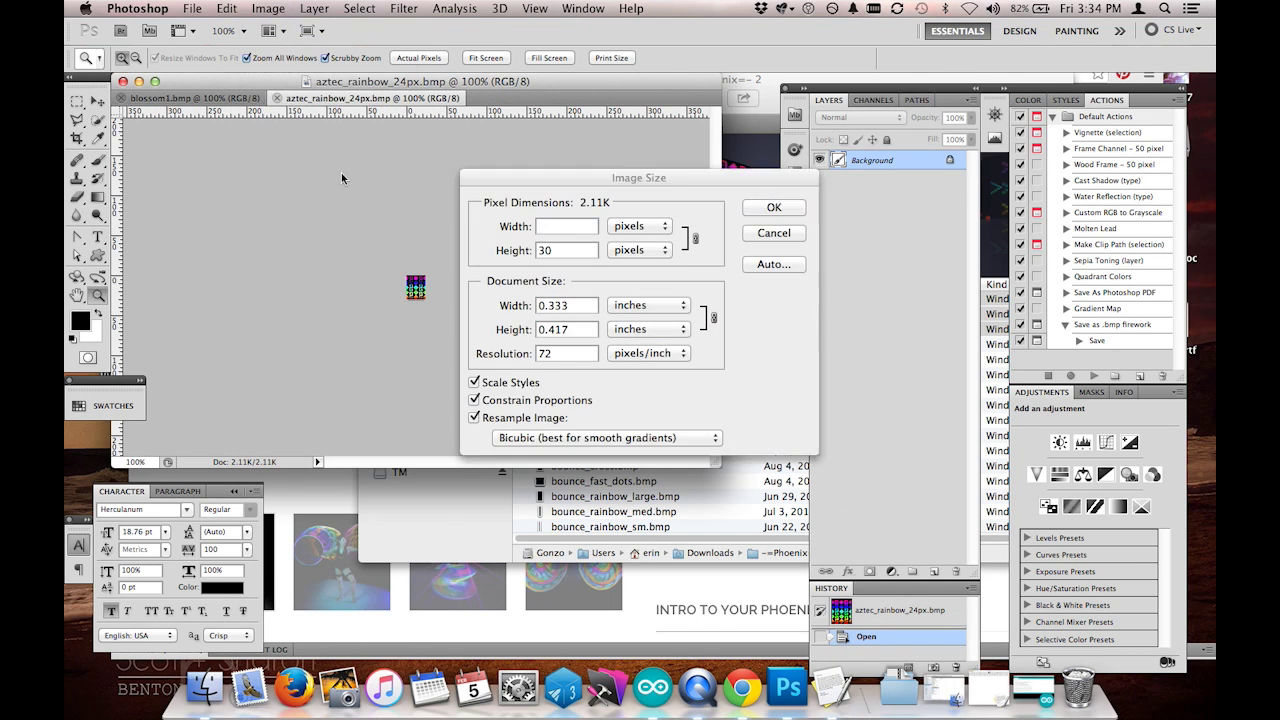
double_click(557, 252)
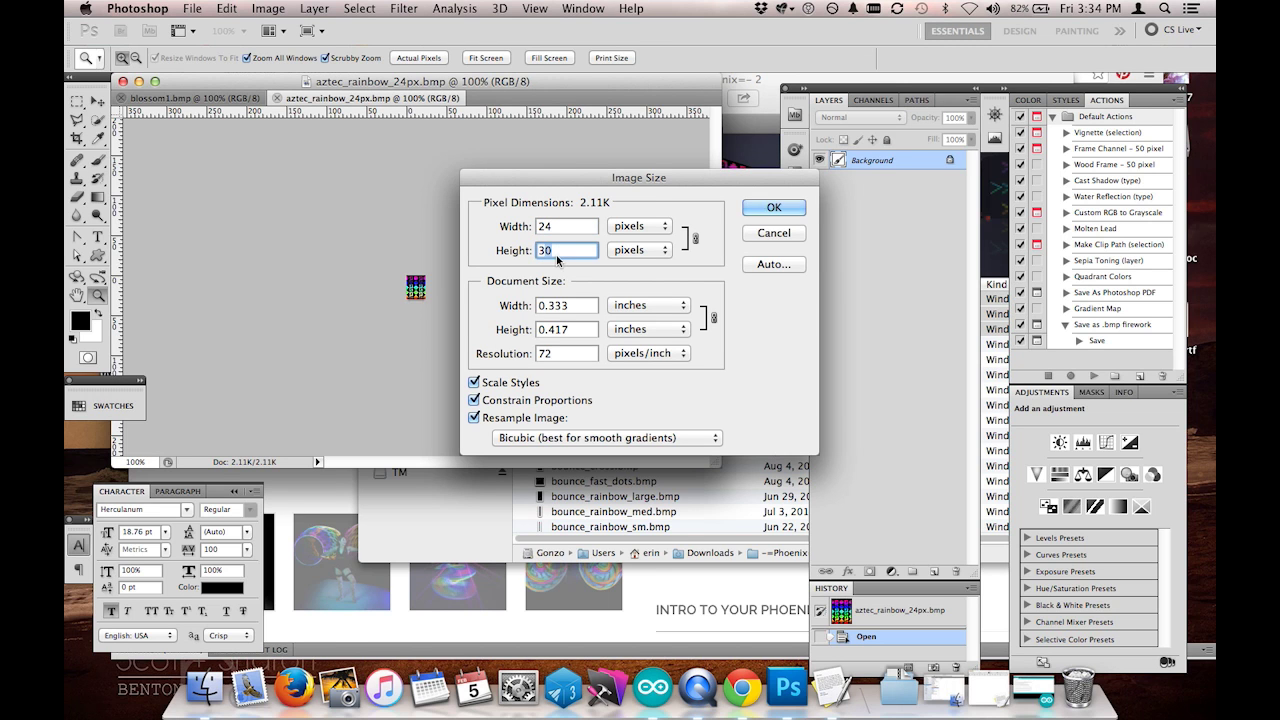
type("36")
left_click(767, 212)
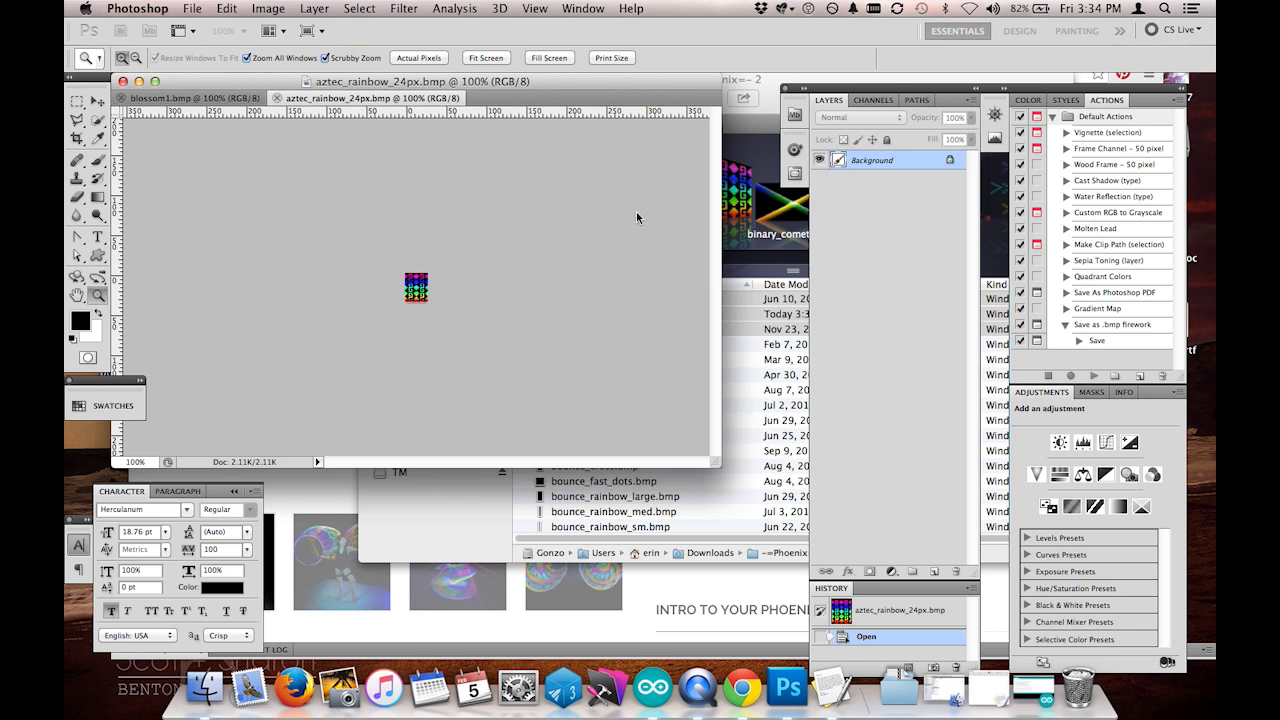
left_click(190, 9)
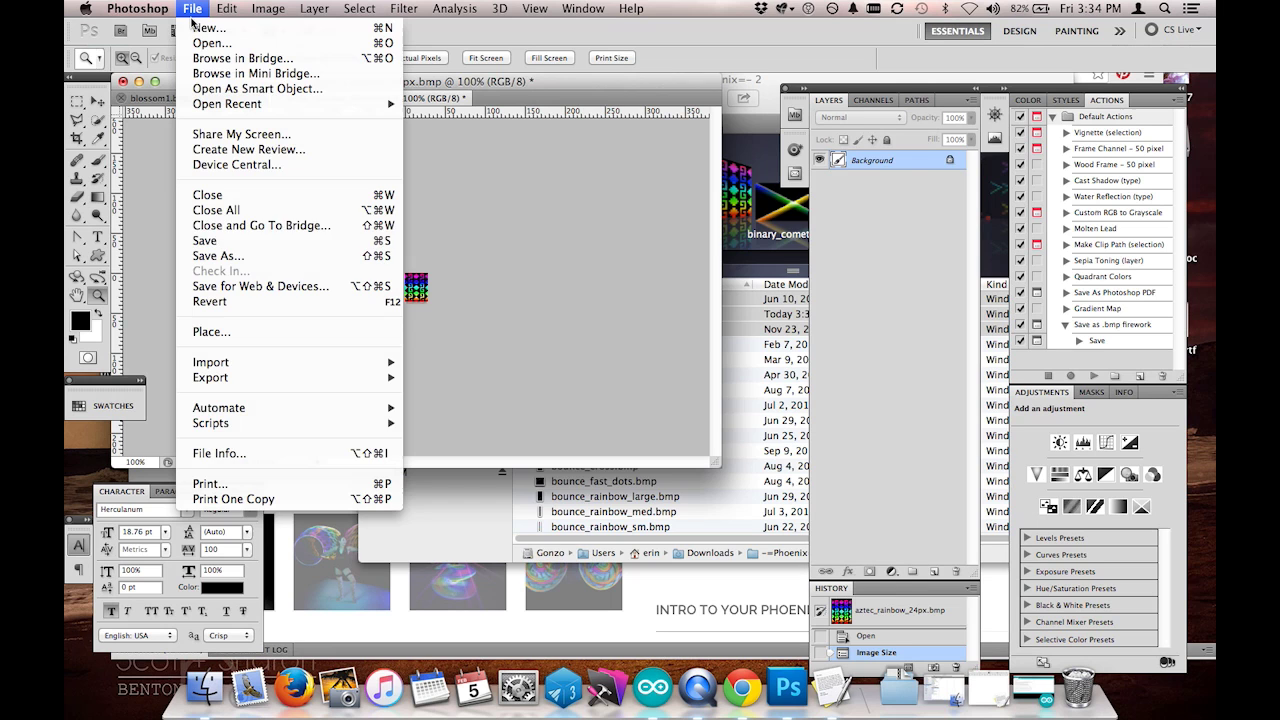
left_click(338, 238)
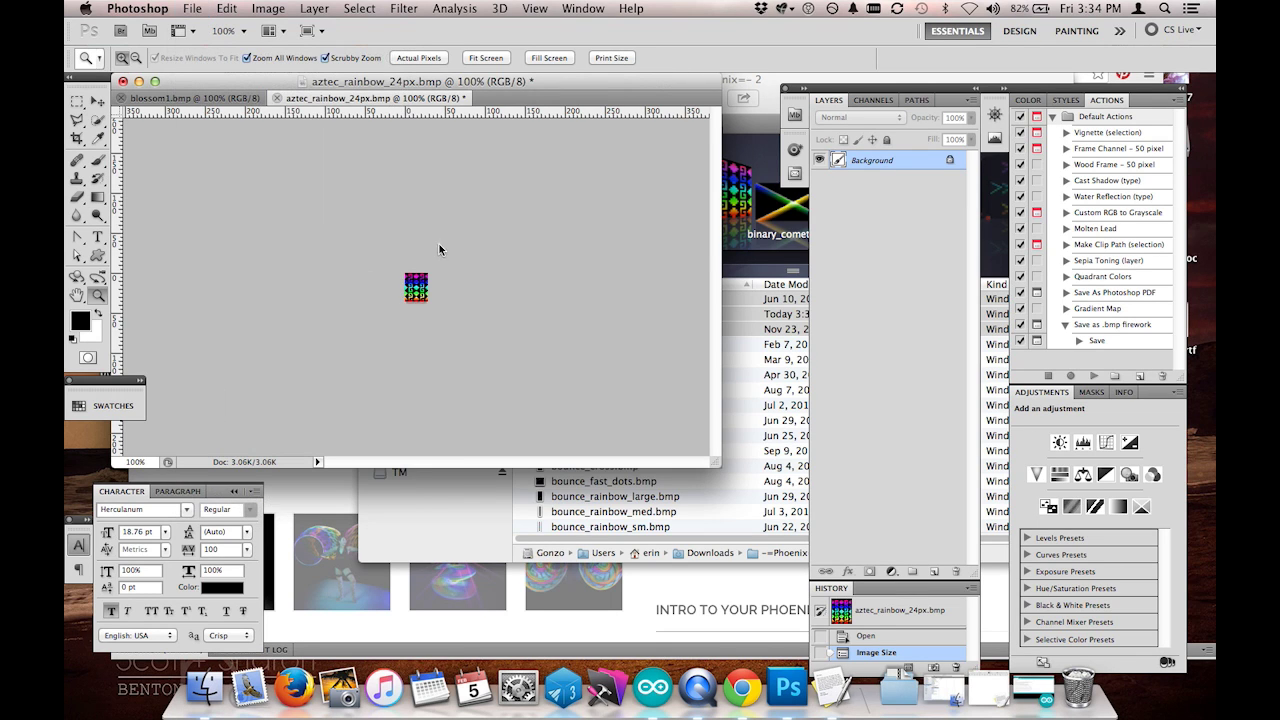
key("super+w")
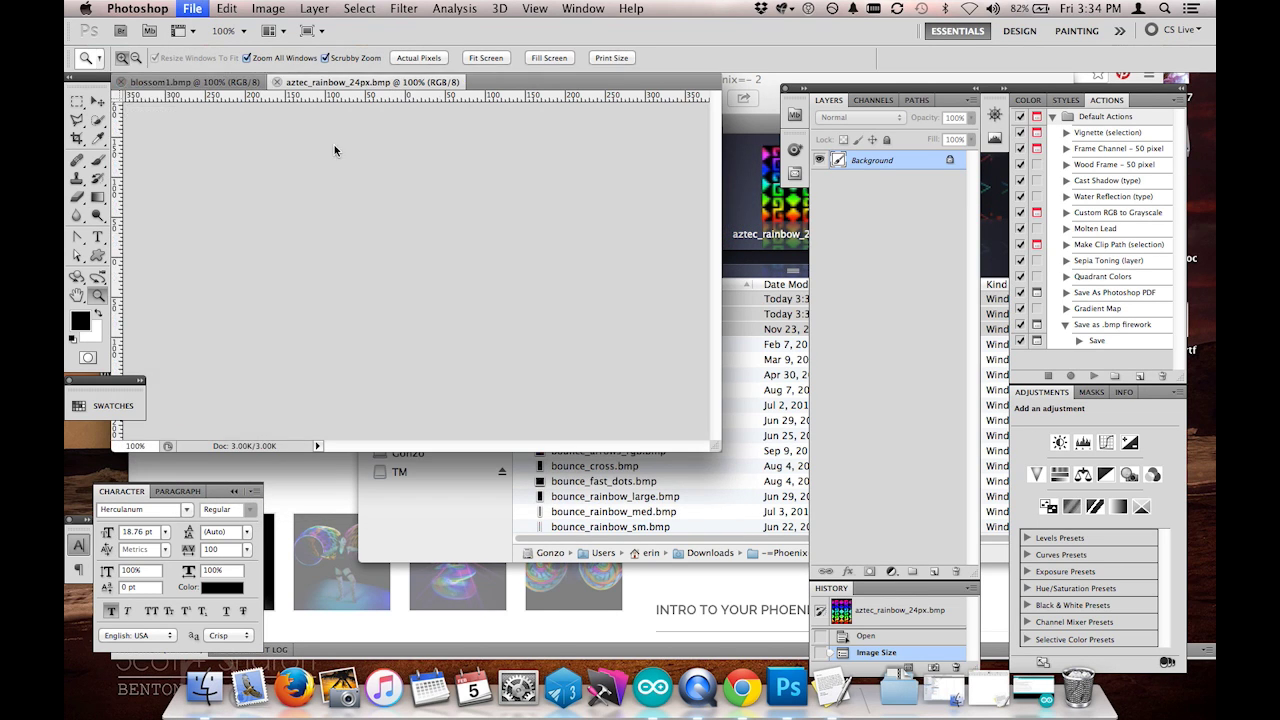
Step: Resize blossom1.bmp to 16 × 16 px, save it and close it
left_click(268, 9)
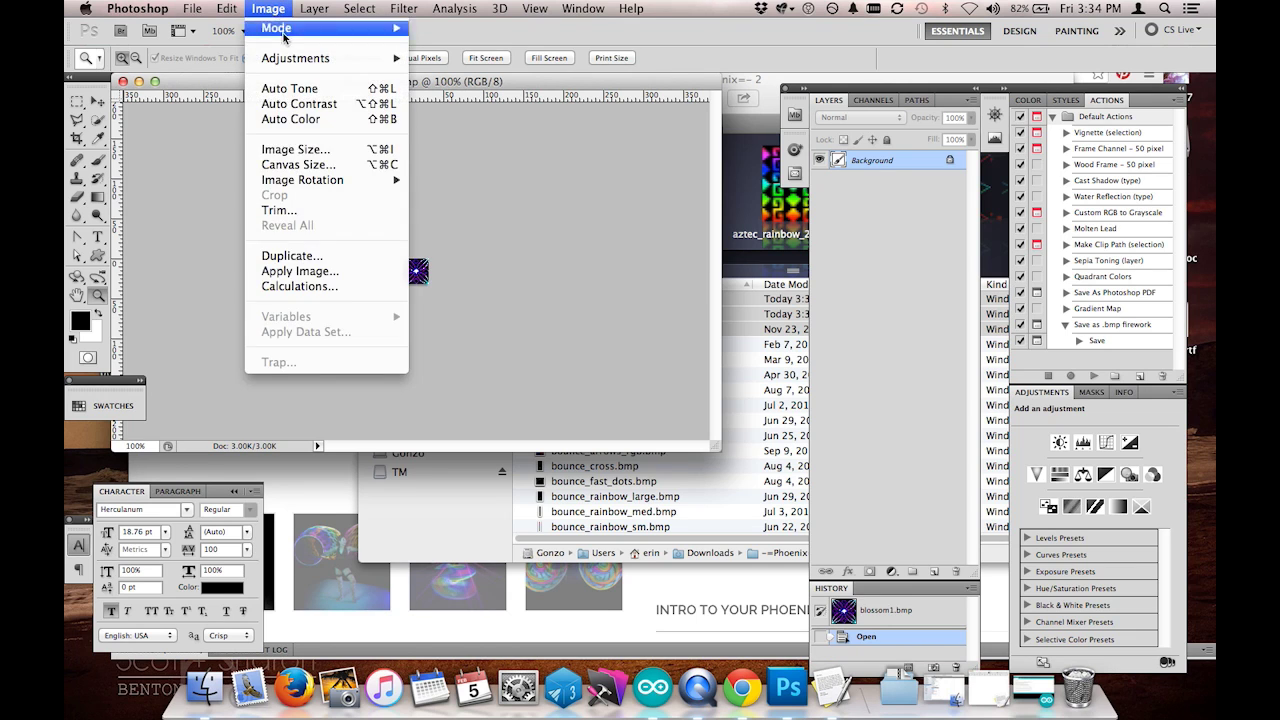
left_click(306, 148)
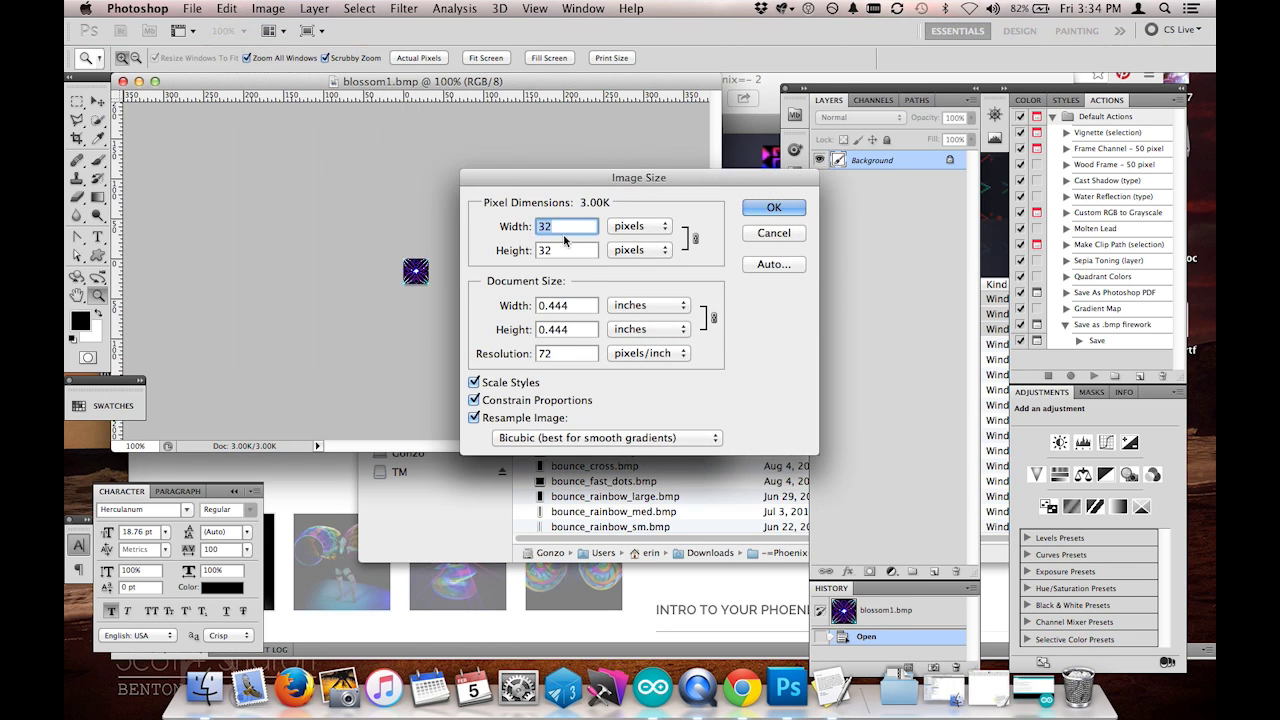
double_click(550, 250)
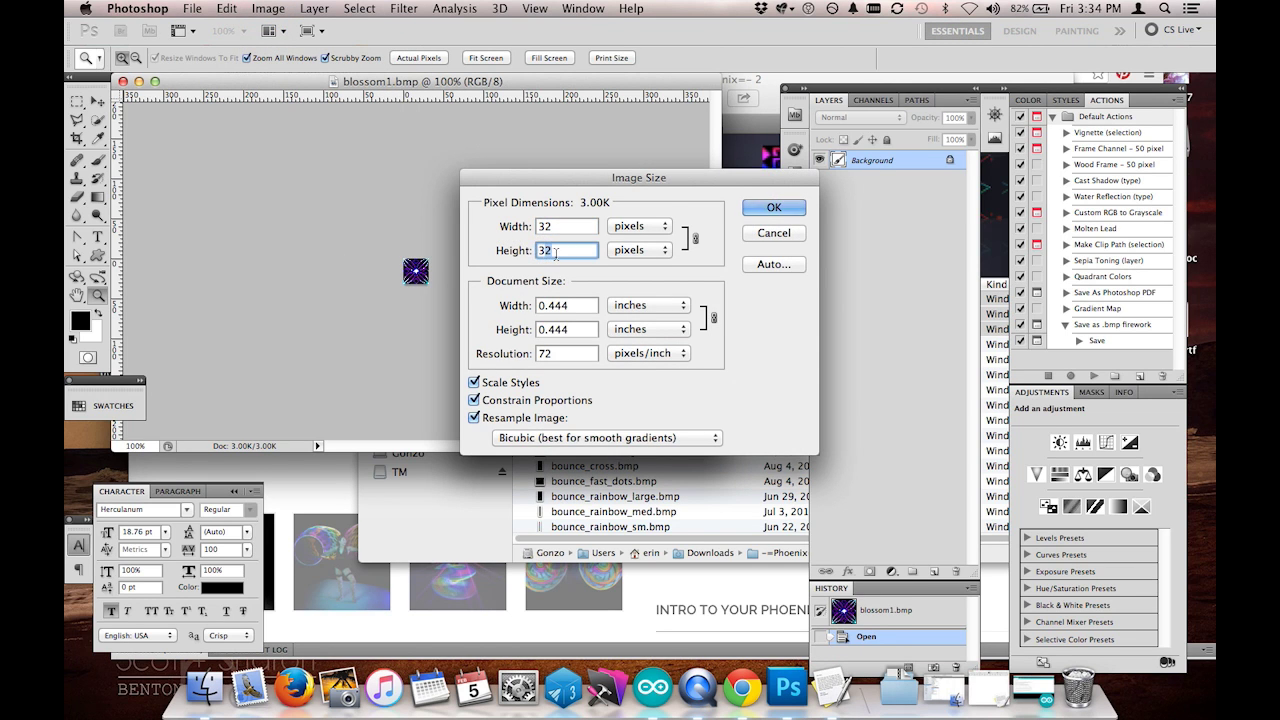
type("16")
left_click(768, 208)
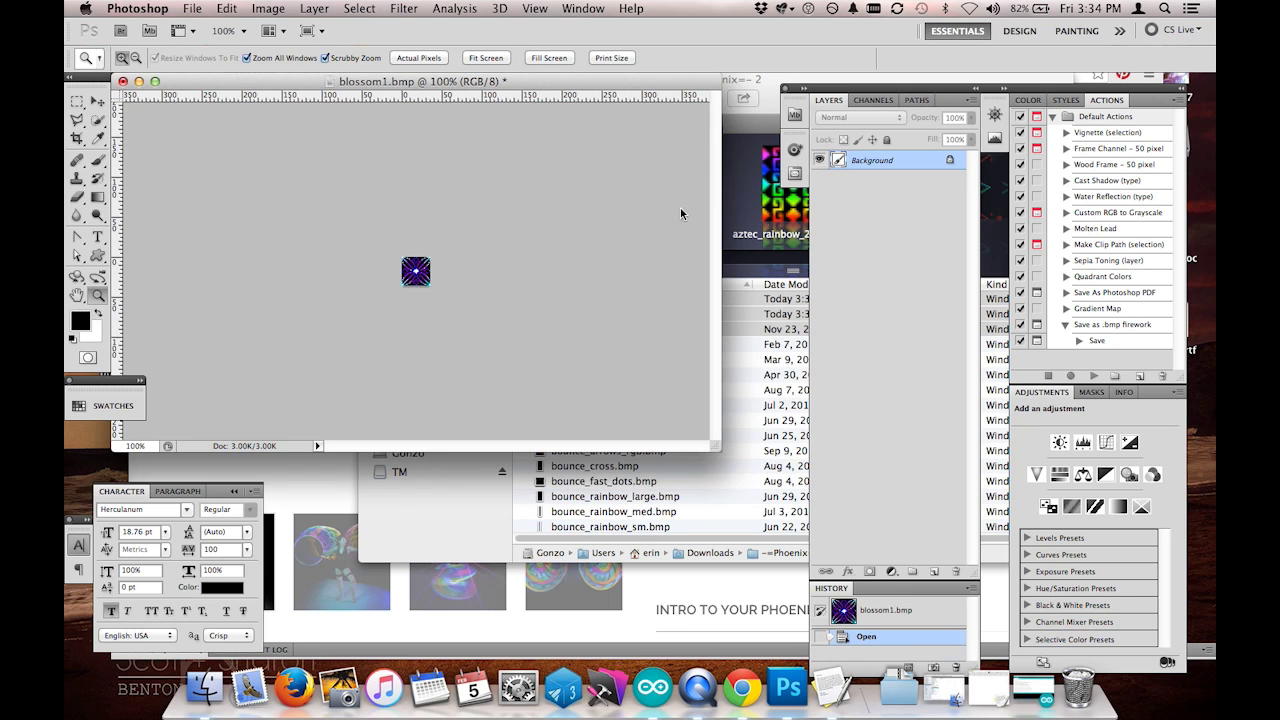
left_click(191, 9)
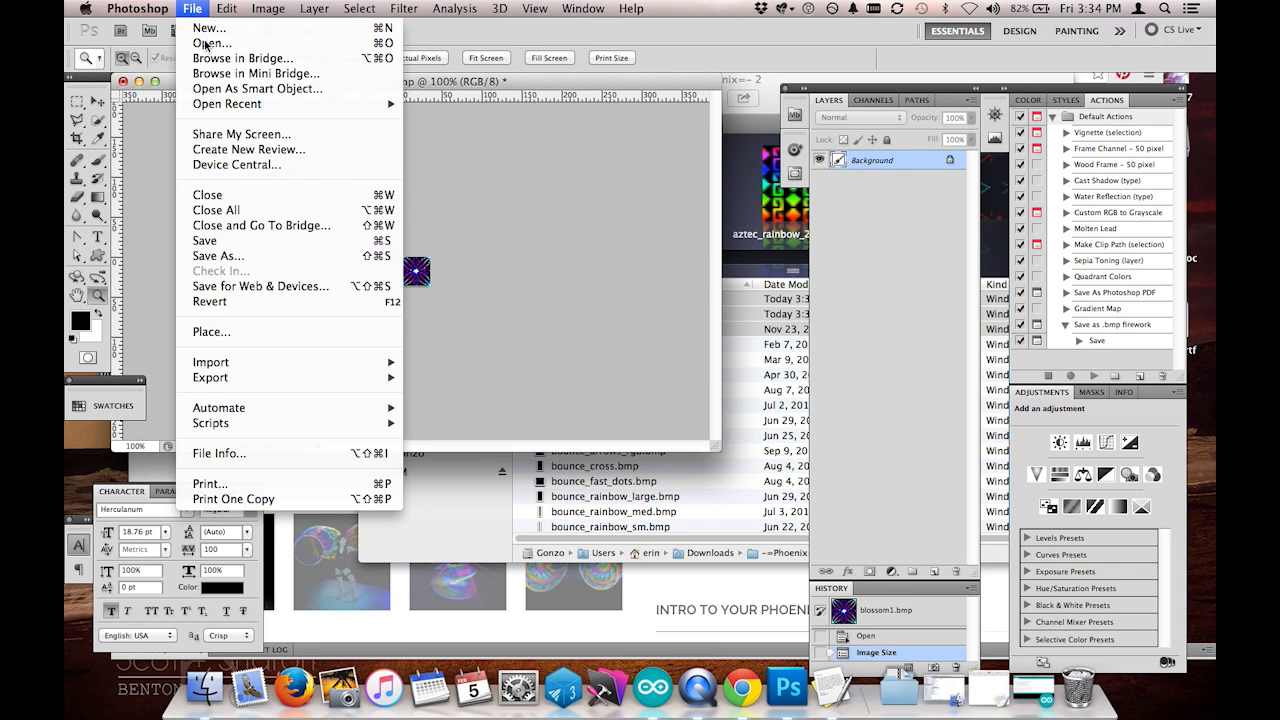
left_click(279, 238)
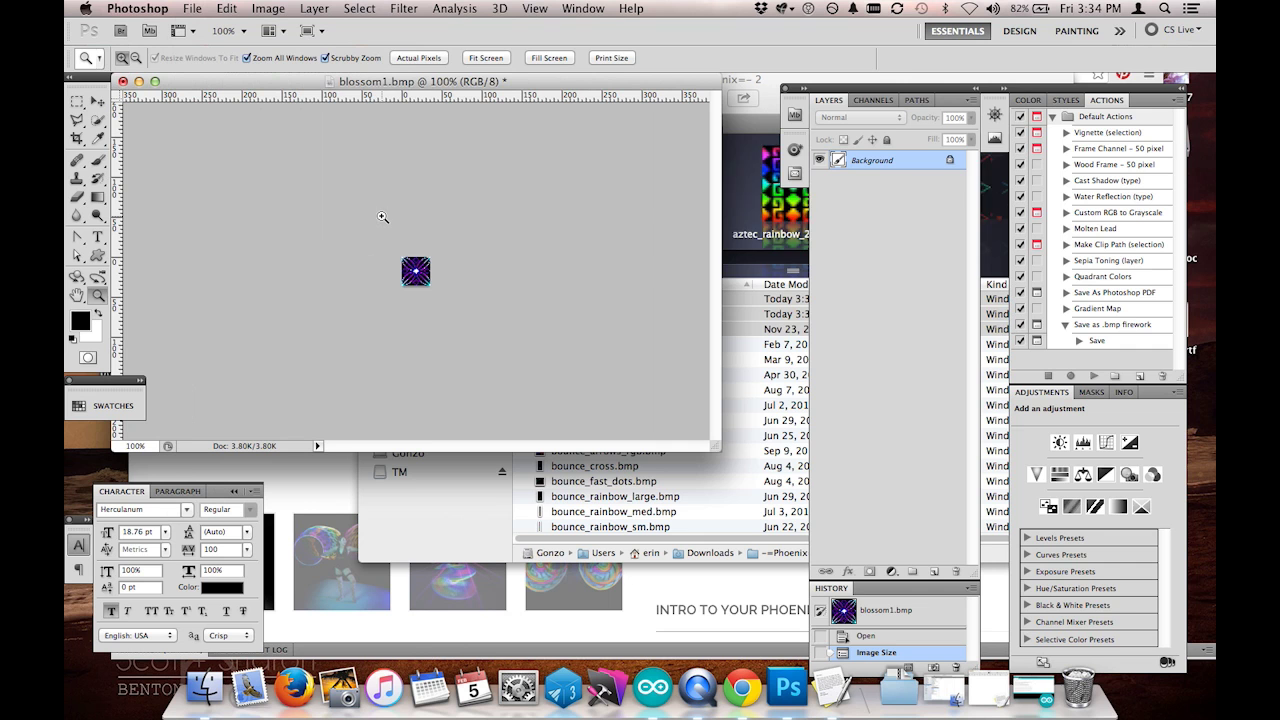
key("super+w")
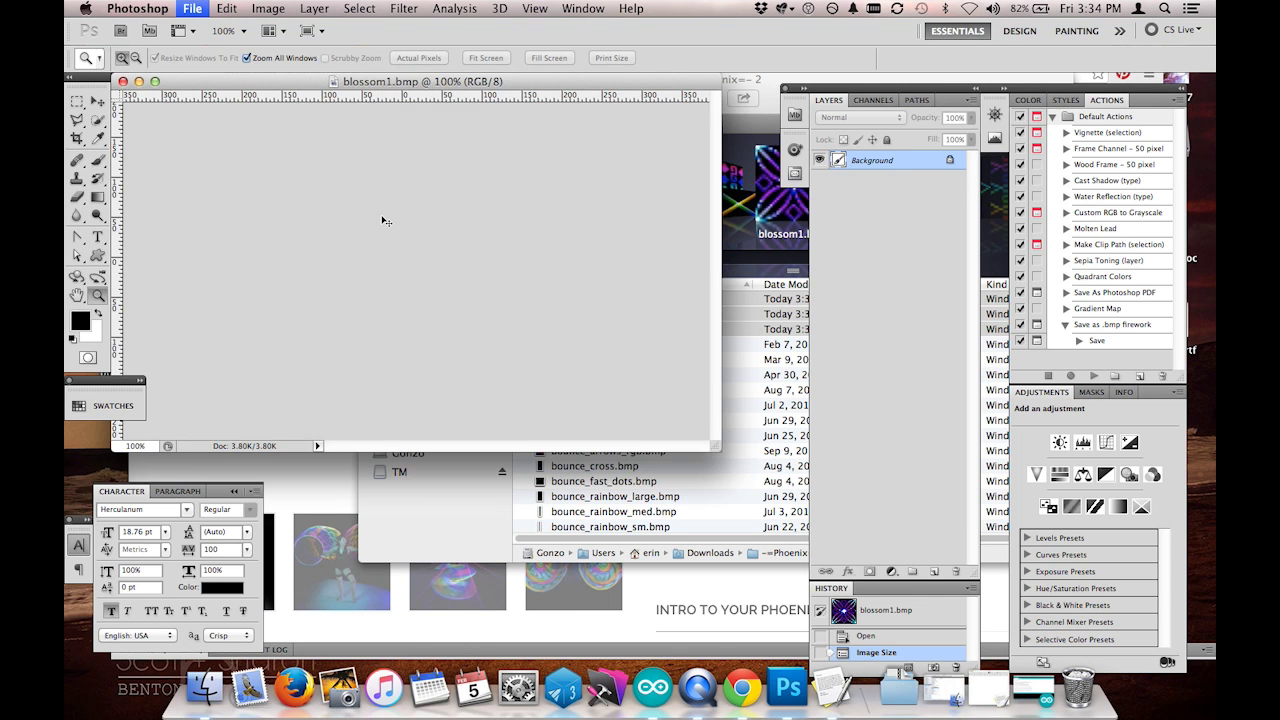
Step: Move the three resized BMPs into the erin folder
left_click(786, 316)
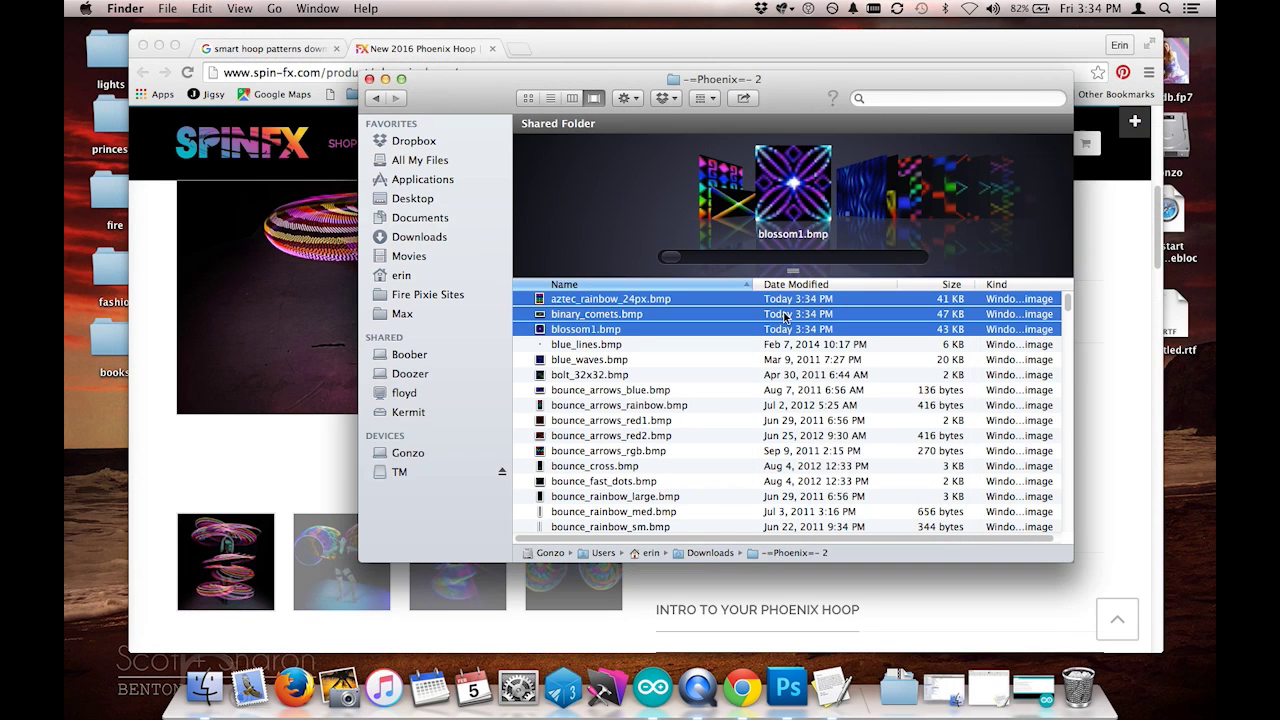
left_click_drag(458, 108, 565, 131)
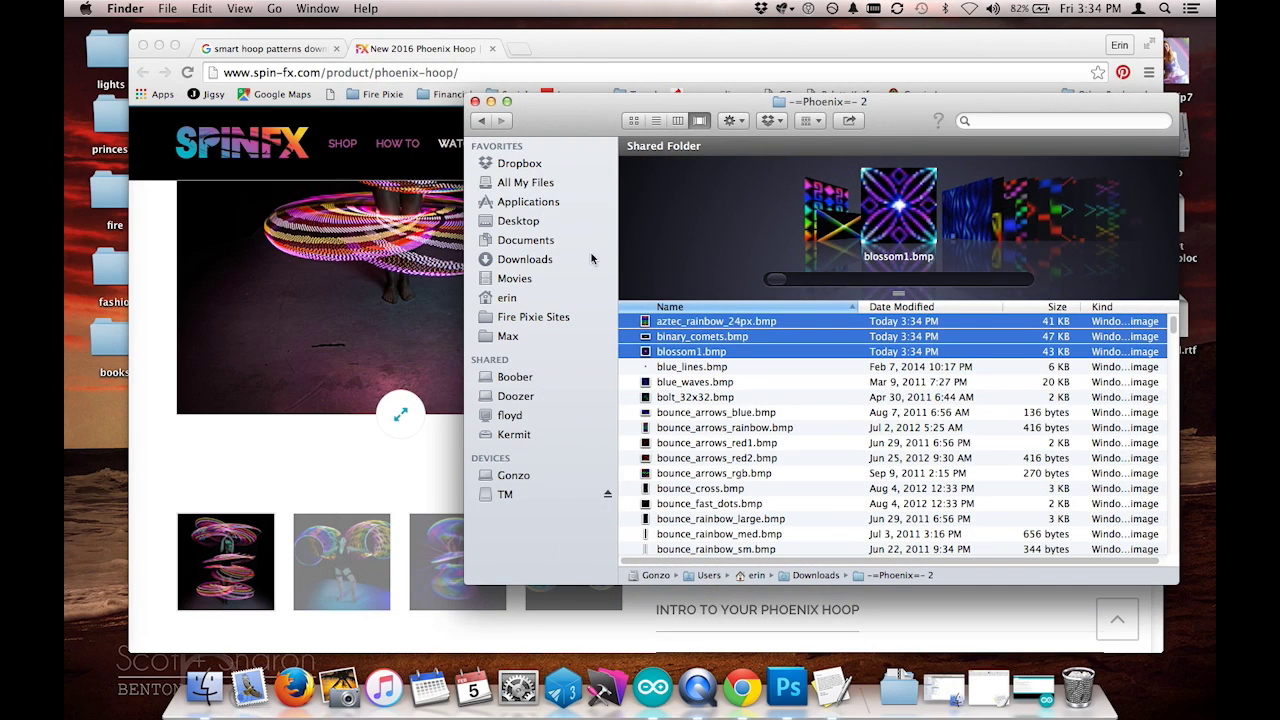
mouse_move(670, 350)
left_mouse_down()
mouse_move(508, 282)
mouse_move(510, 300)
mouse_move(674, 338)
mouse_move(666, 423)
mouse_move(684, 366)
left_mouse_up()
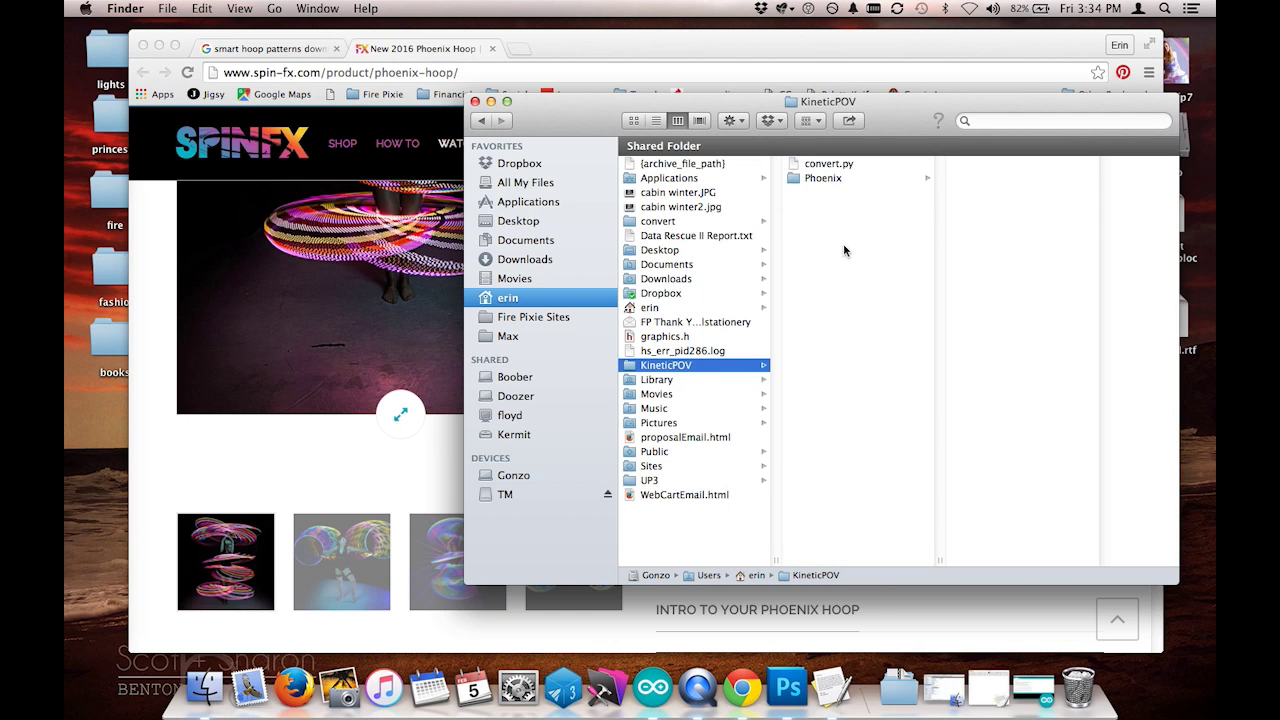
Step: Preview convert.py in the KineticPOV folder and summon the app launcher
left_click_drag(901, 119, 755, 107)
left_click(700, 155)
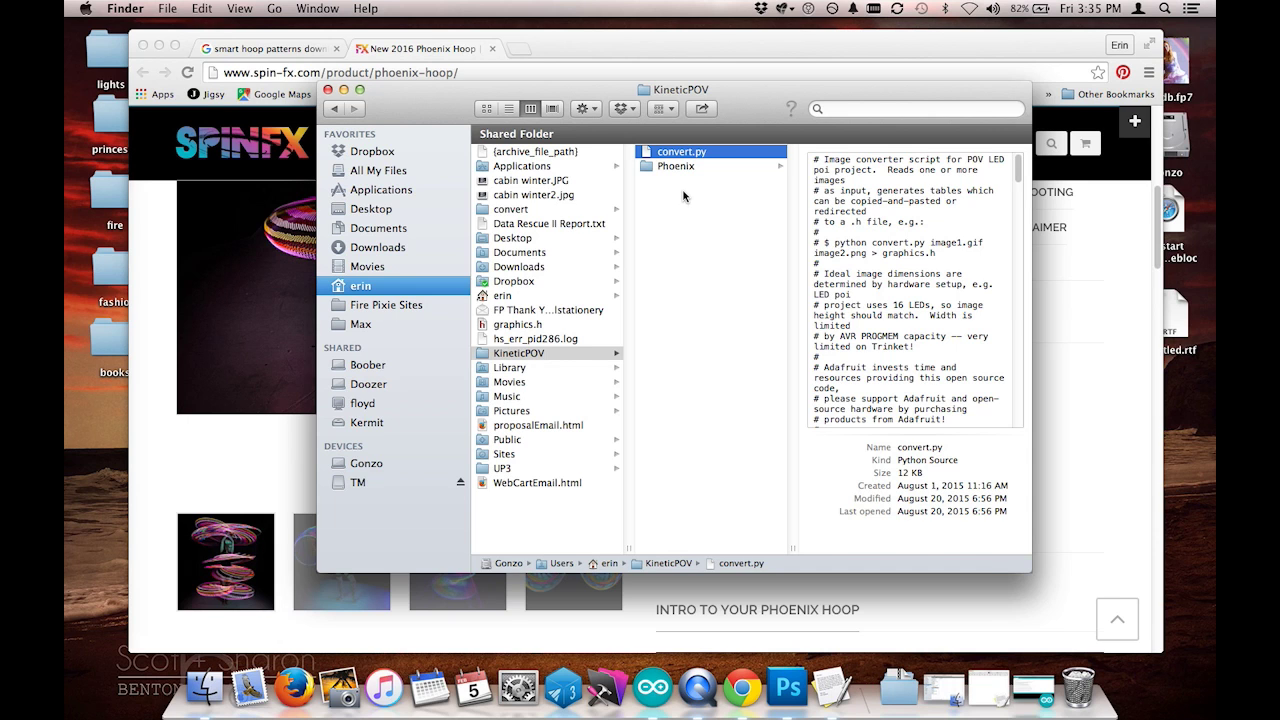
right_click(708, 273)
Step: Launch Terminal from the launcher and move its window to reveal Finder
type("rminal.app")
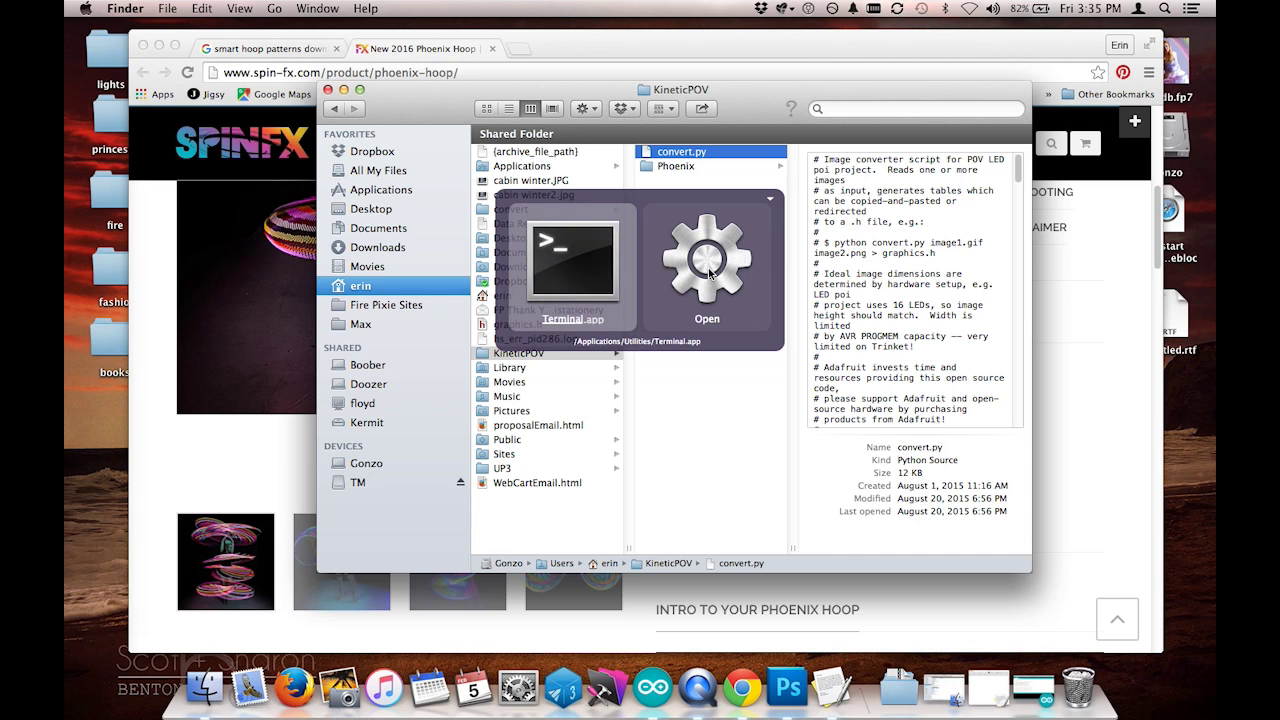
left_click(708, 270)
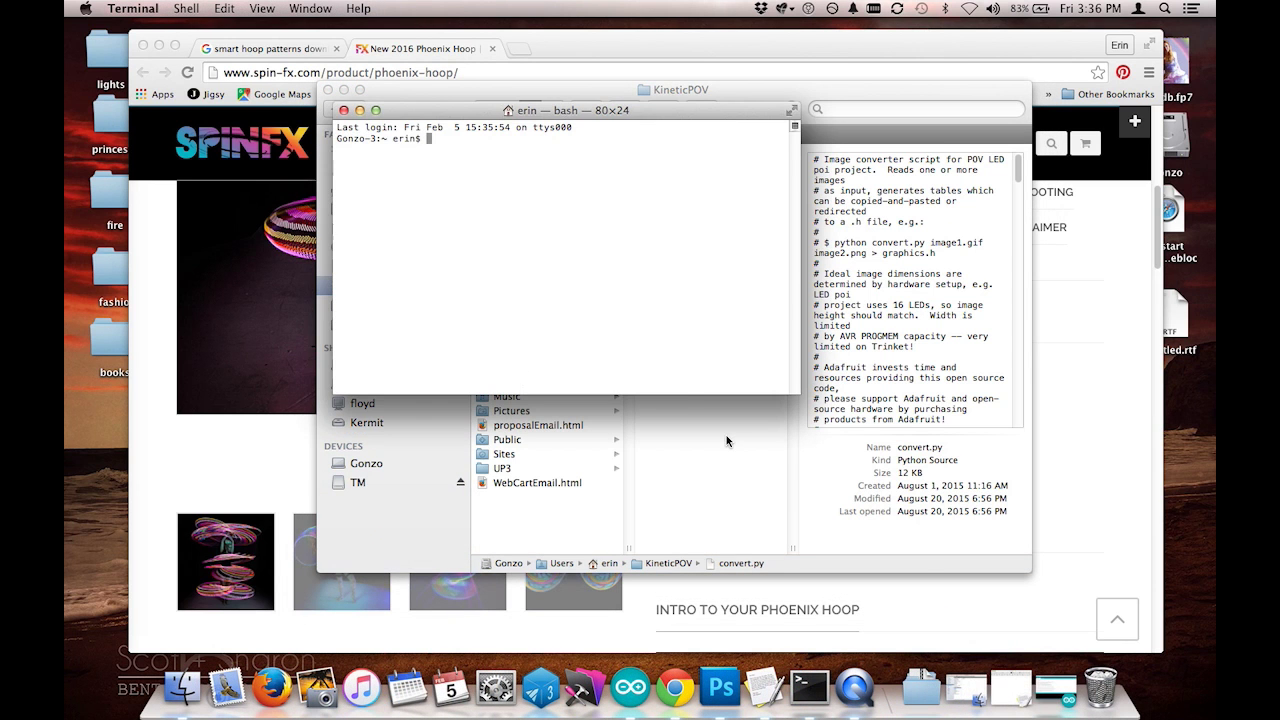
left_click_drag(565, 112, 665, 411)
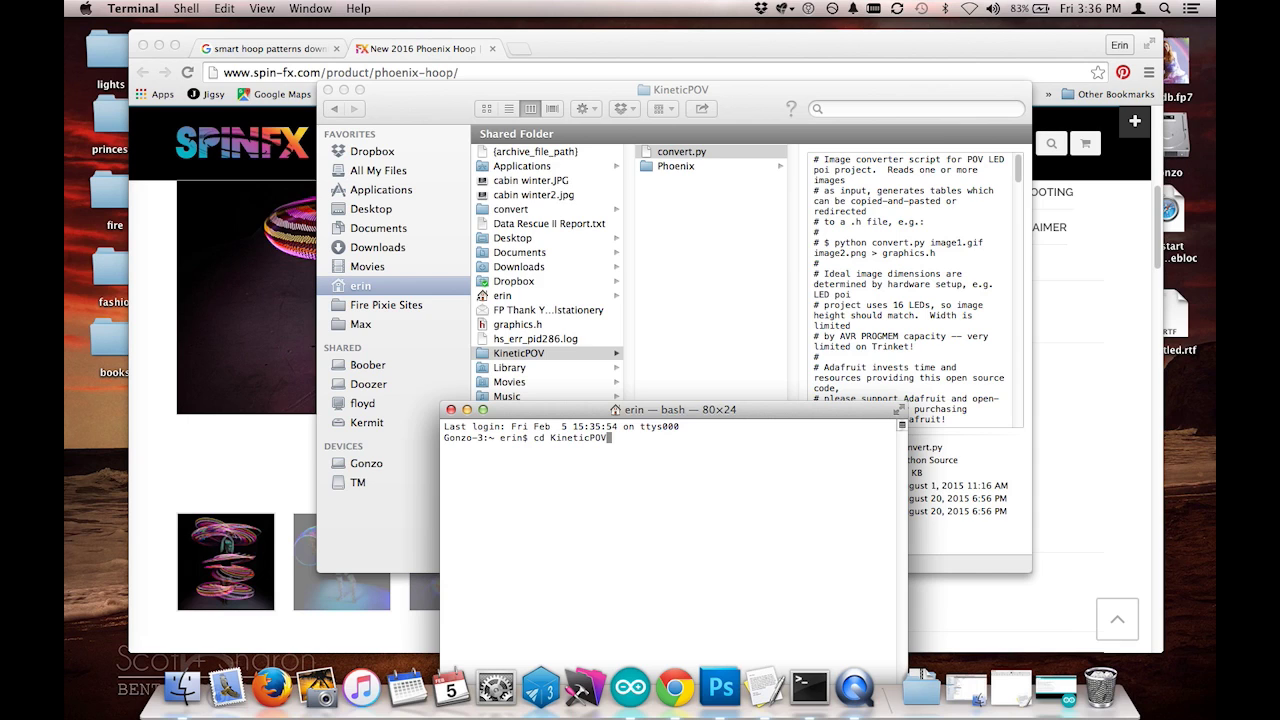
Step: Change into KineticPOV and run 'python convert.py Phoenix/*.bmp > phoenix.h'
key("Return")
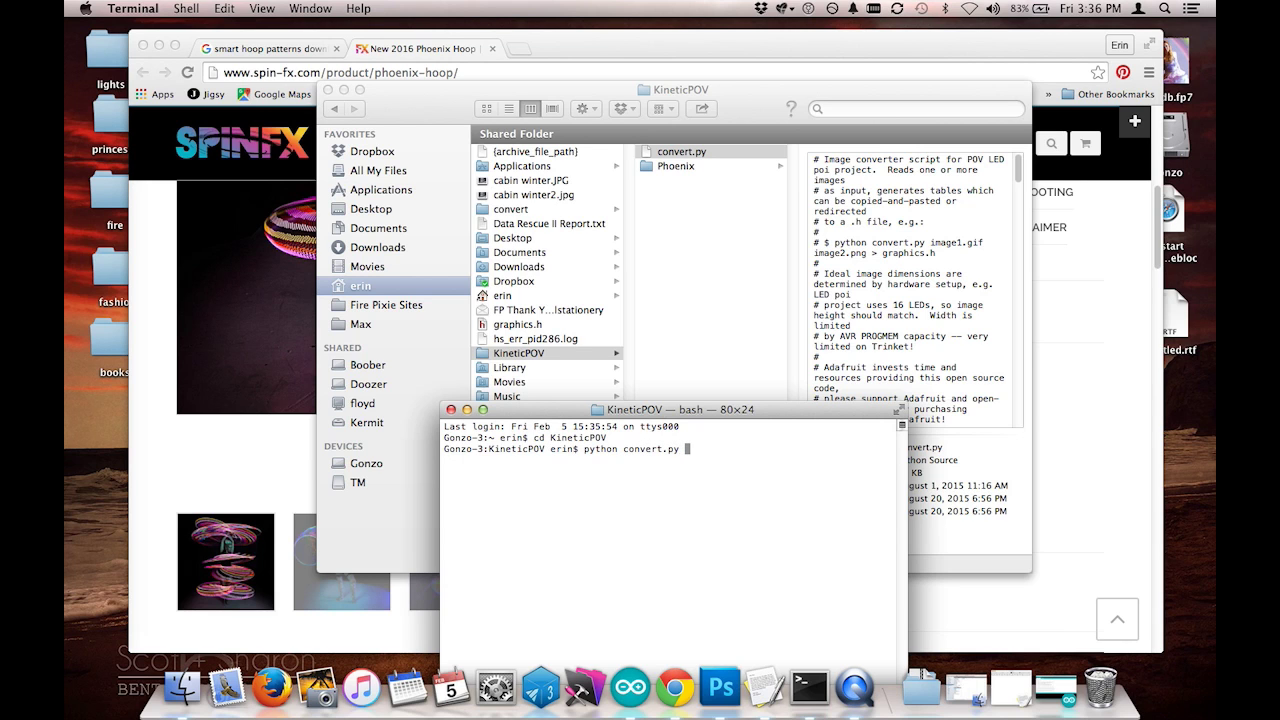
type("Phoenix/*.bmp > phoenix.h")
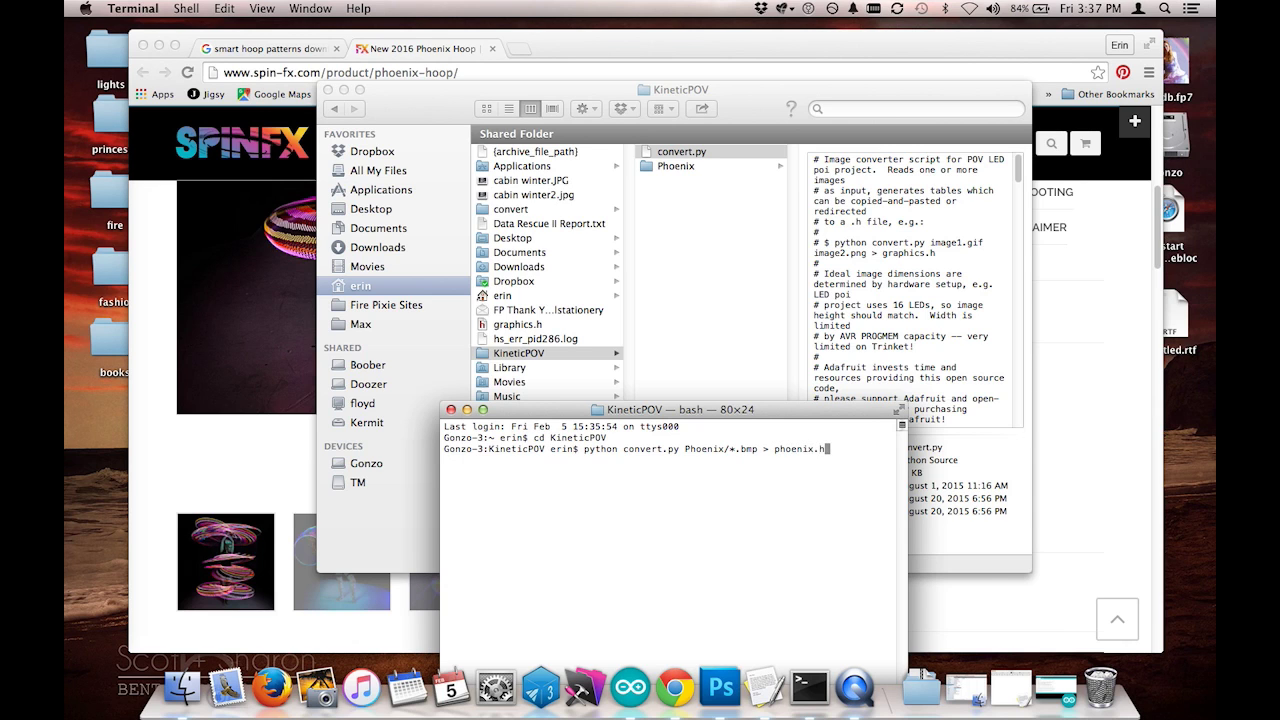
key("Return")
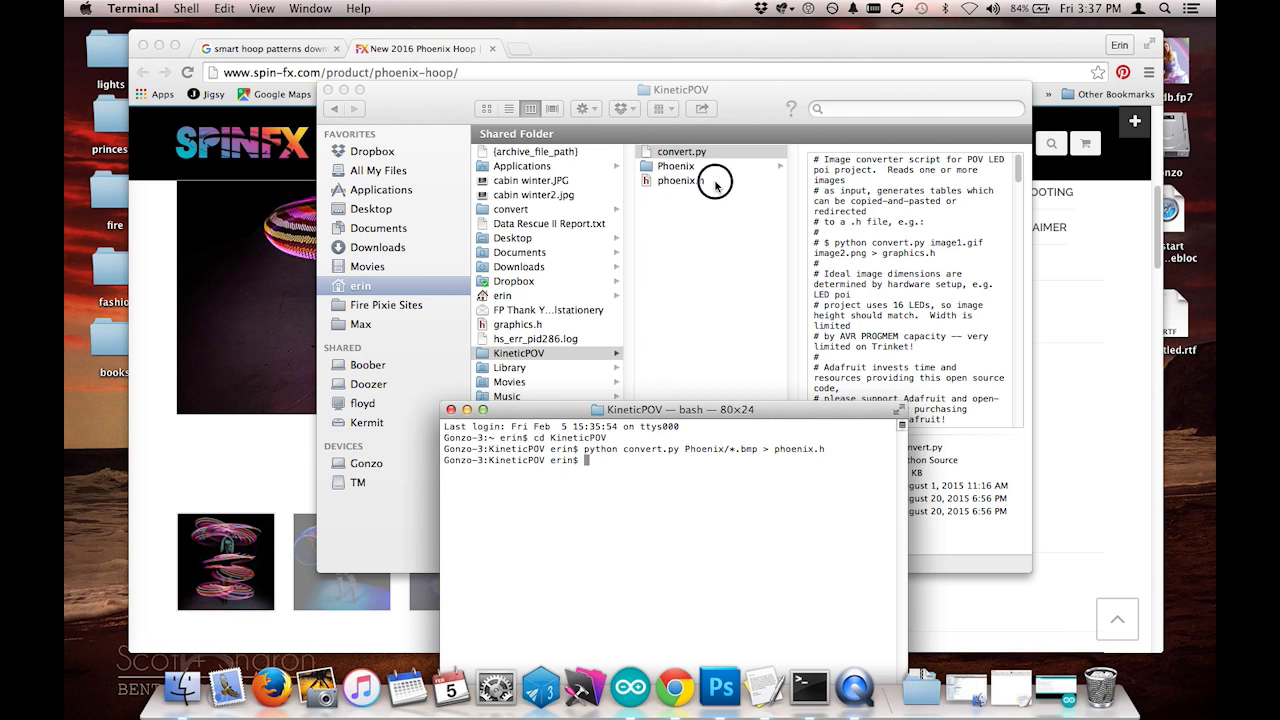
Step: Open the new phoenix.h file in TextEdit
left_click(678, 182)
right_click(682, 180)
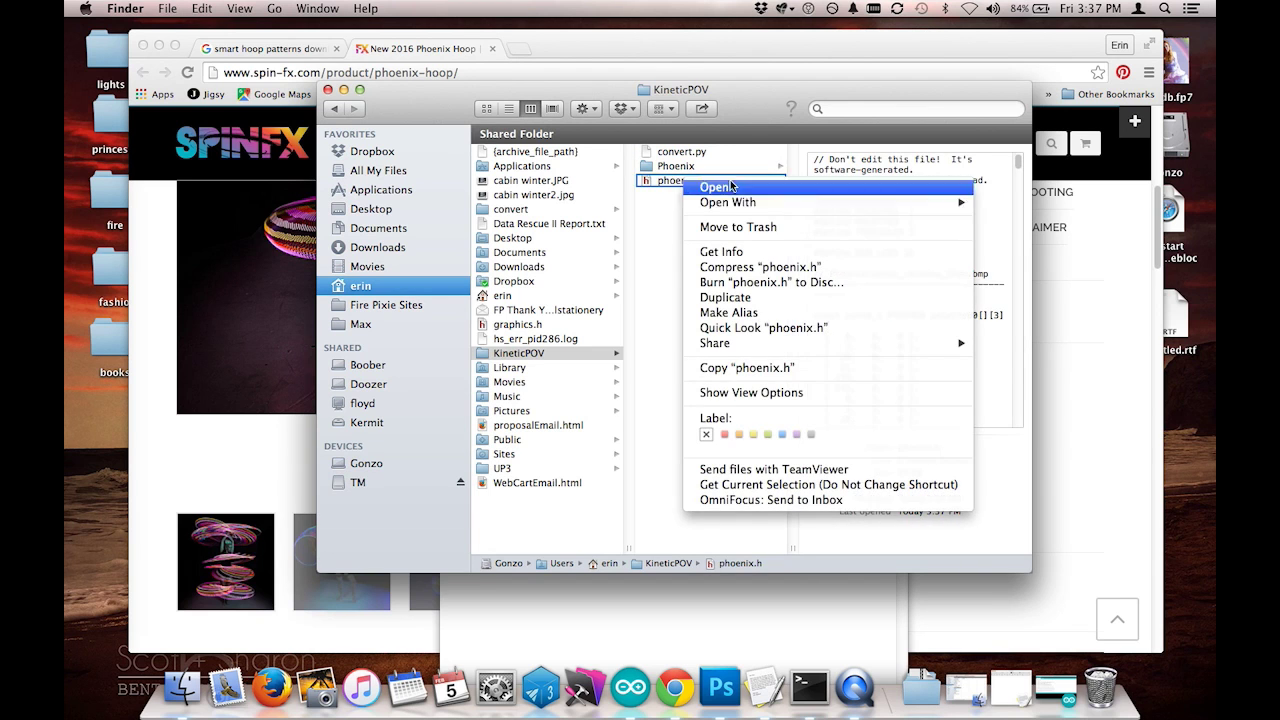
mouse_move(845, 206)
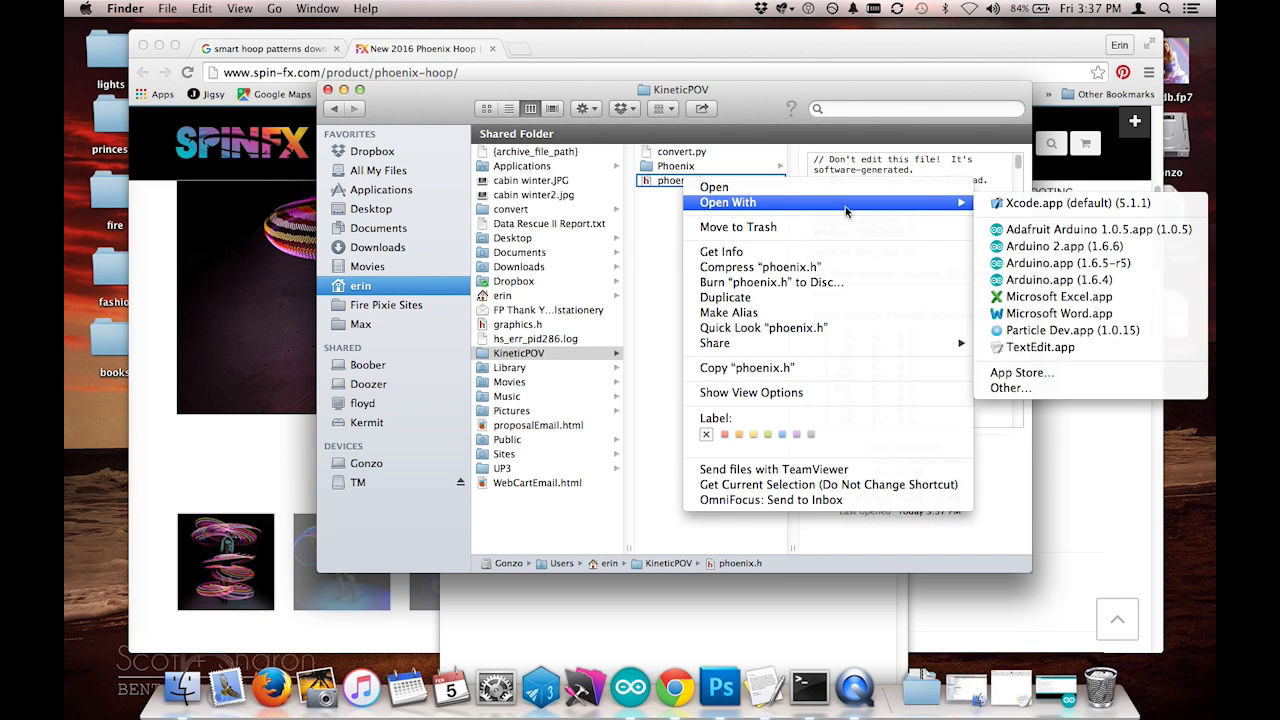
left_click(1025, 347)
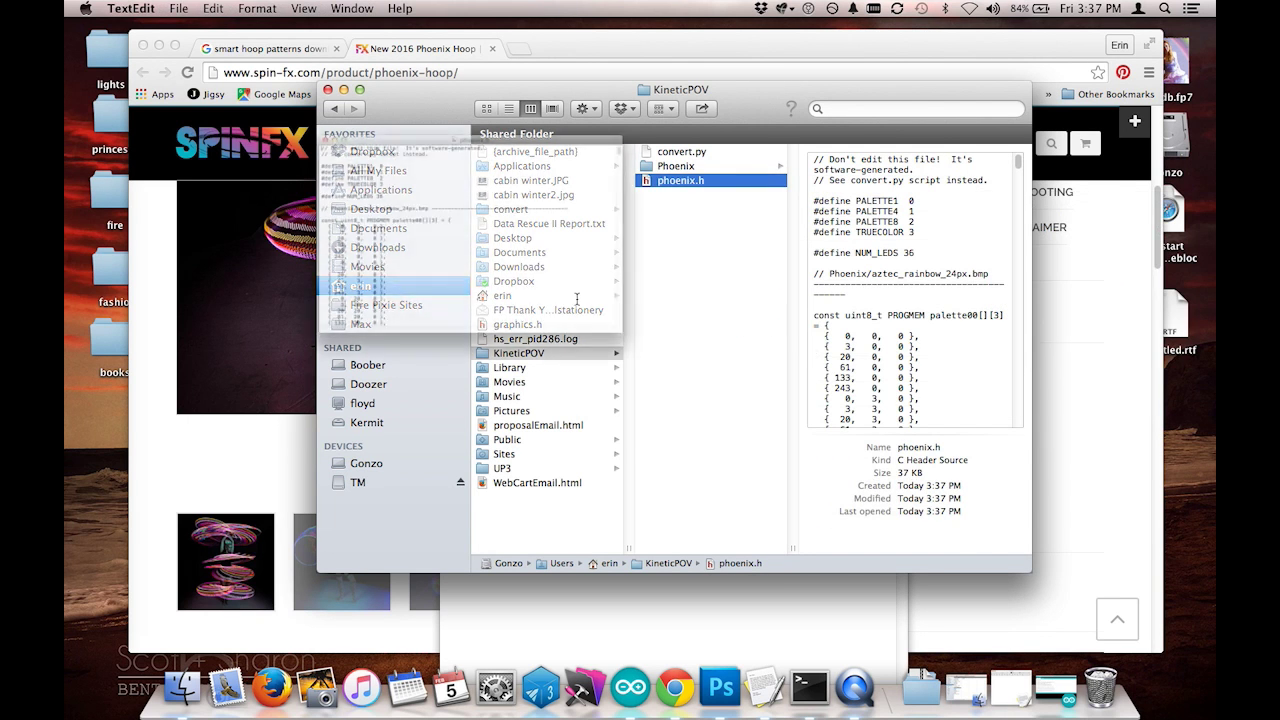
Step: Select all the phoenix.h code and switch to the Arduino supernova_poi sketch
scroll(337, 187, "down", 10)
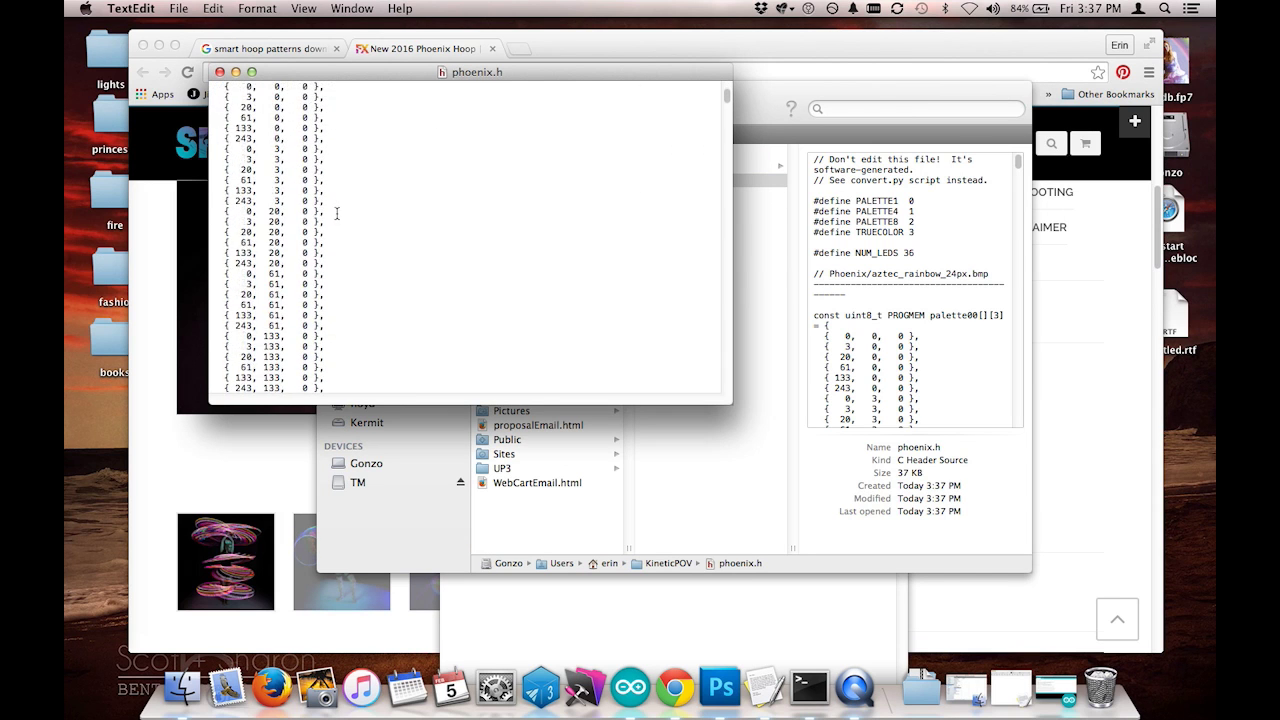
scroll(337, 214, "up", 10)
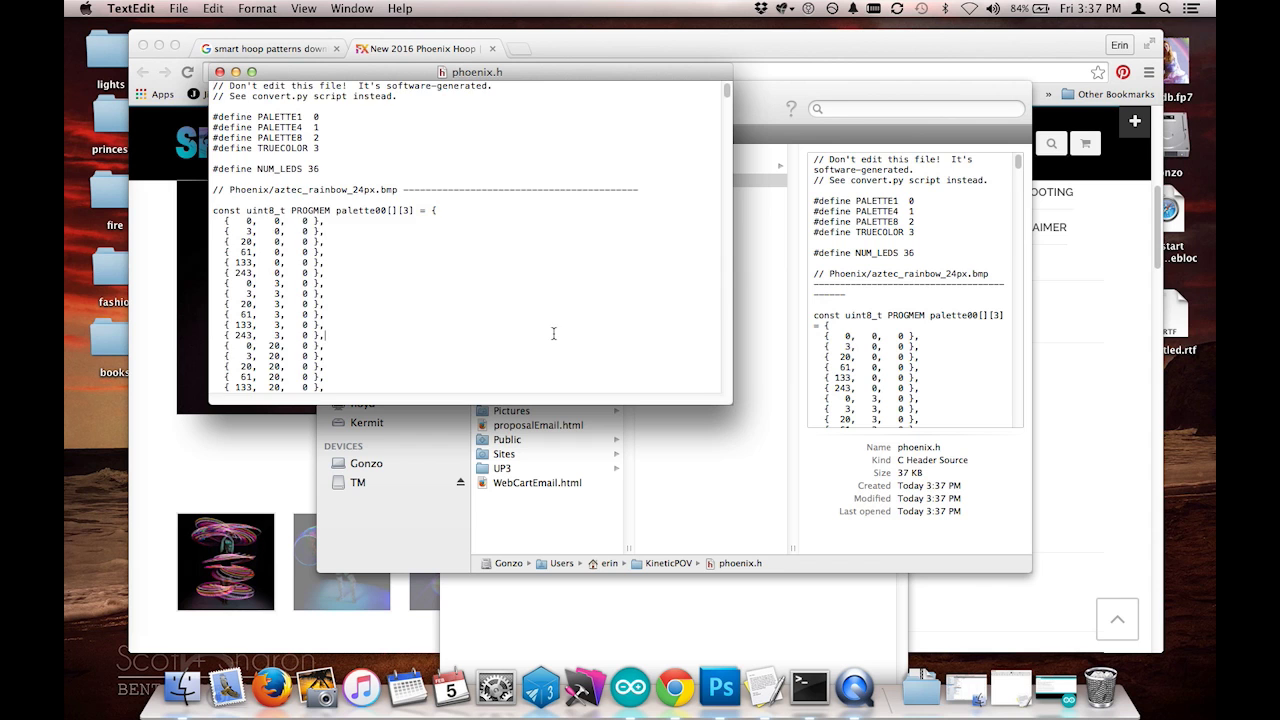
key("super+a")
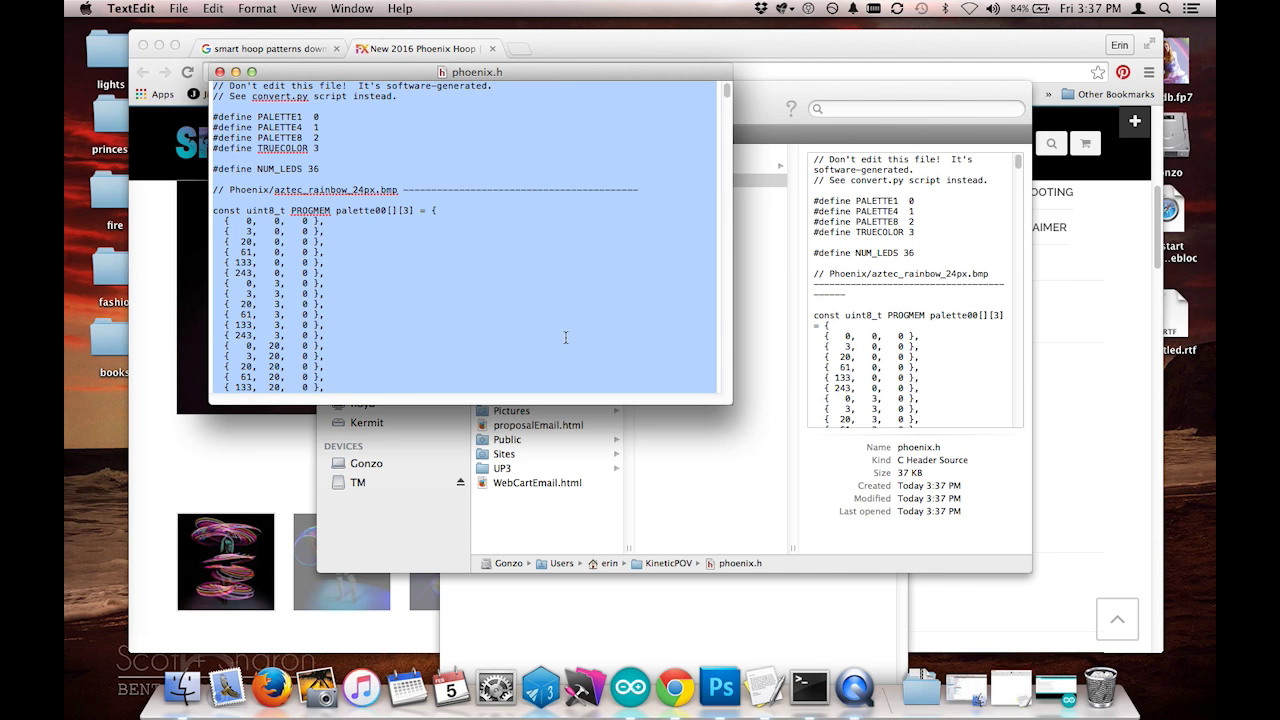
left_click(630, 680)
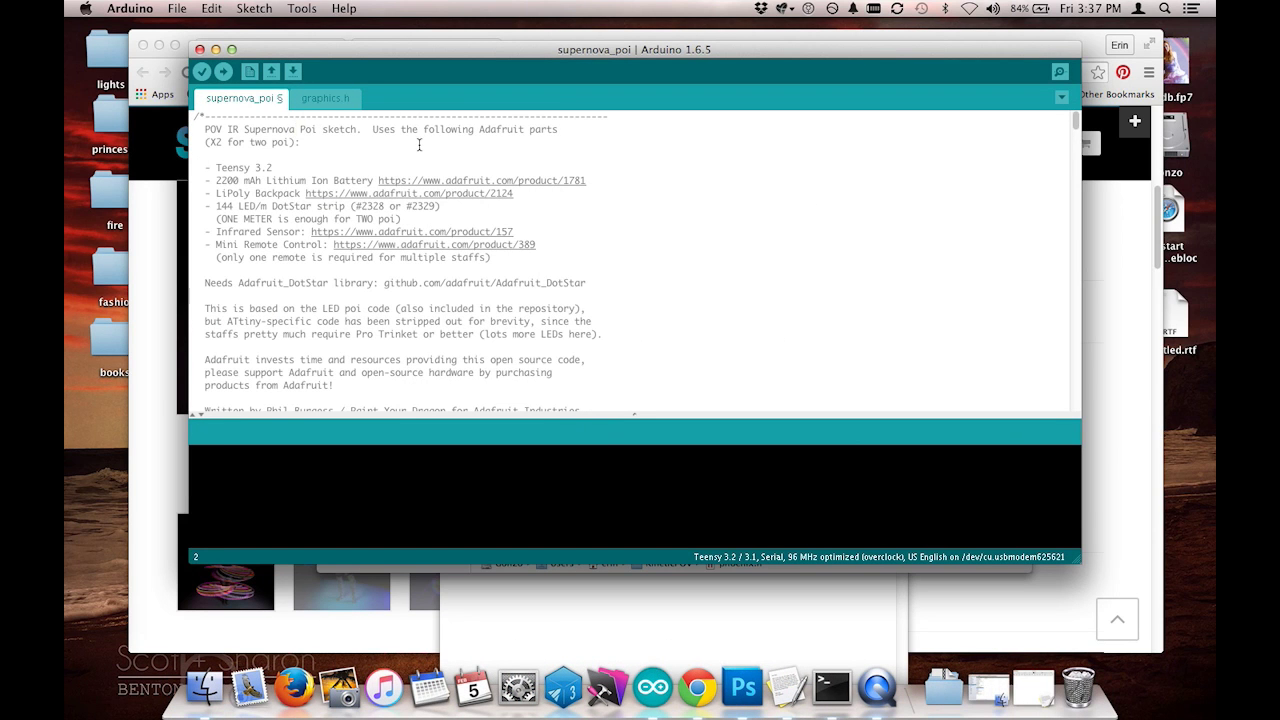
Step: Switch to the sketch's graphics.h tab and focus its code
left_click(1085, 587)
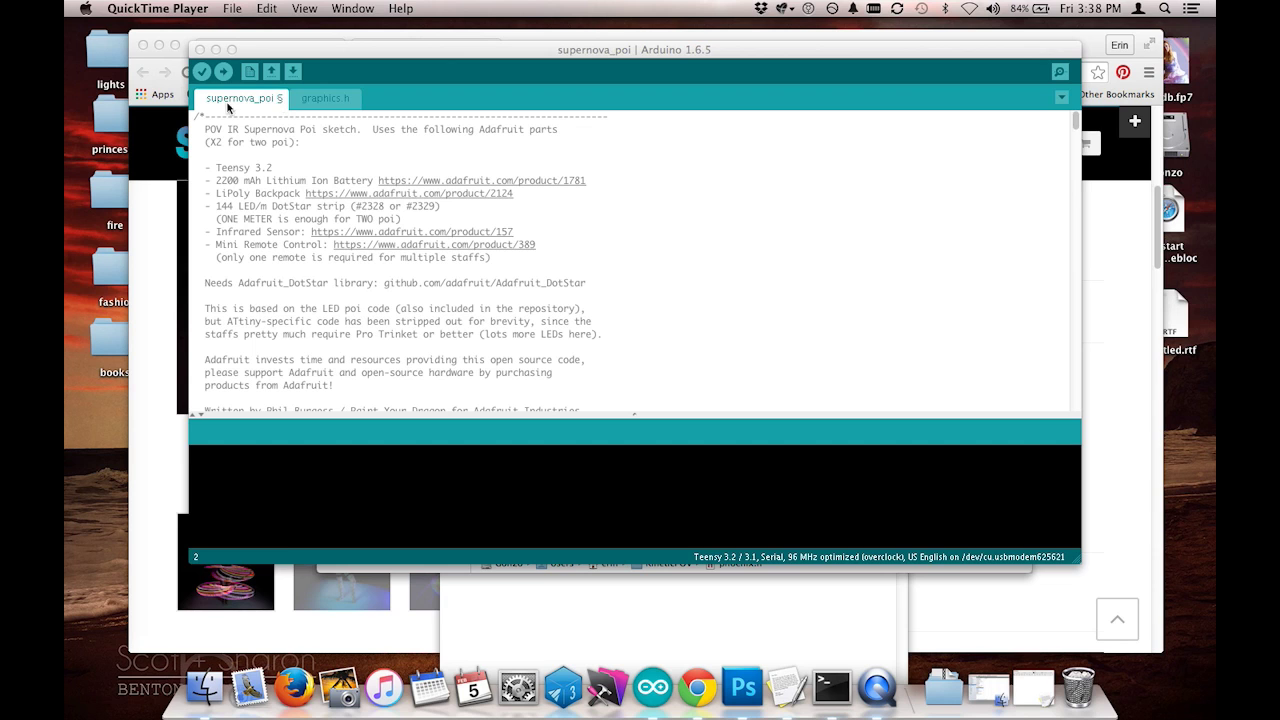
left_click(332, 102)
left_click(332, 102)
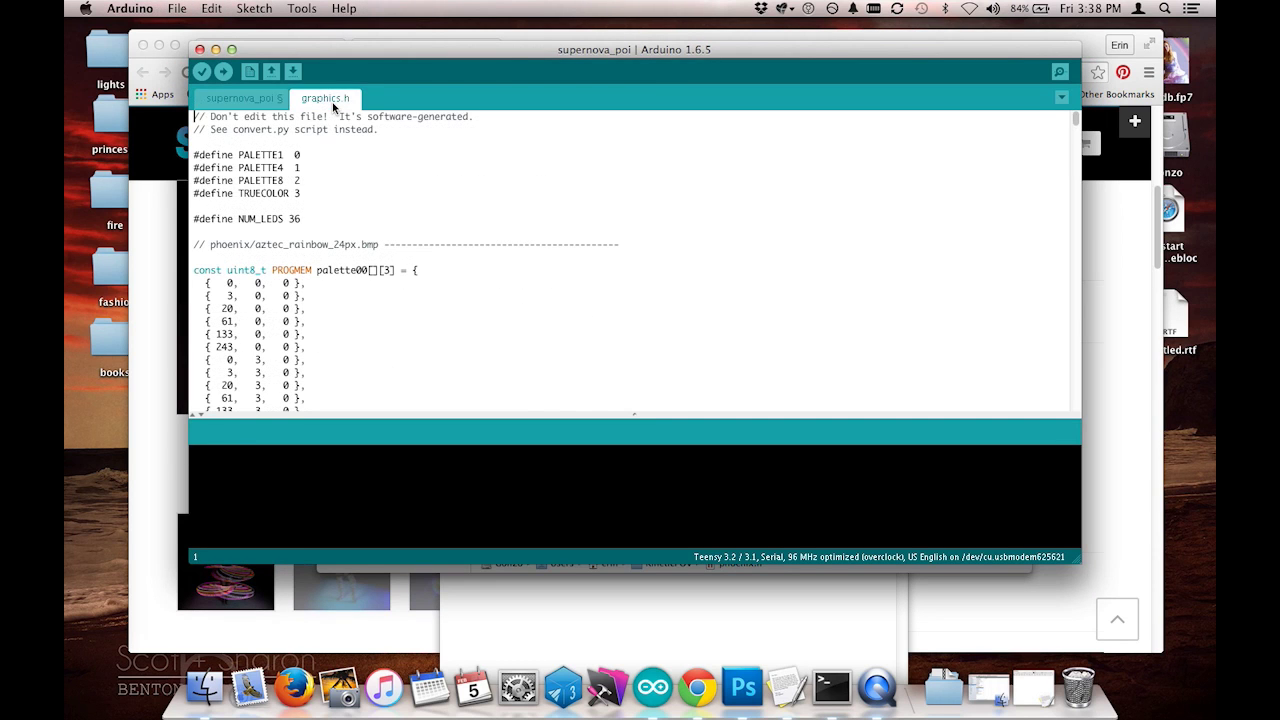
left_click(379, 209)
Step: Replace graphics.h with the pasted phoenix.h code, save it, and start the upload
key("super+a")
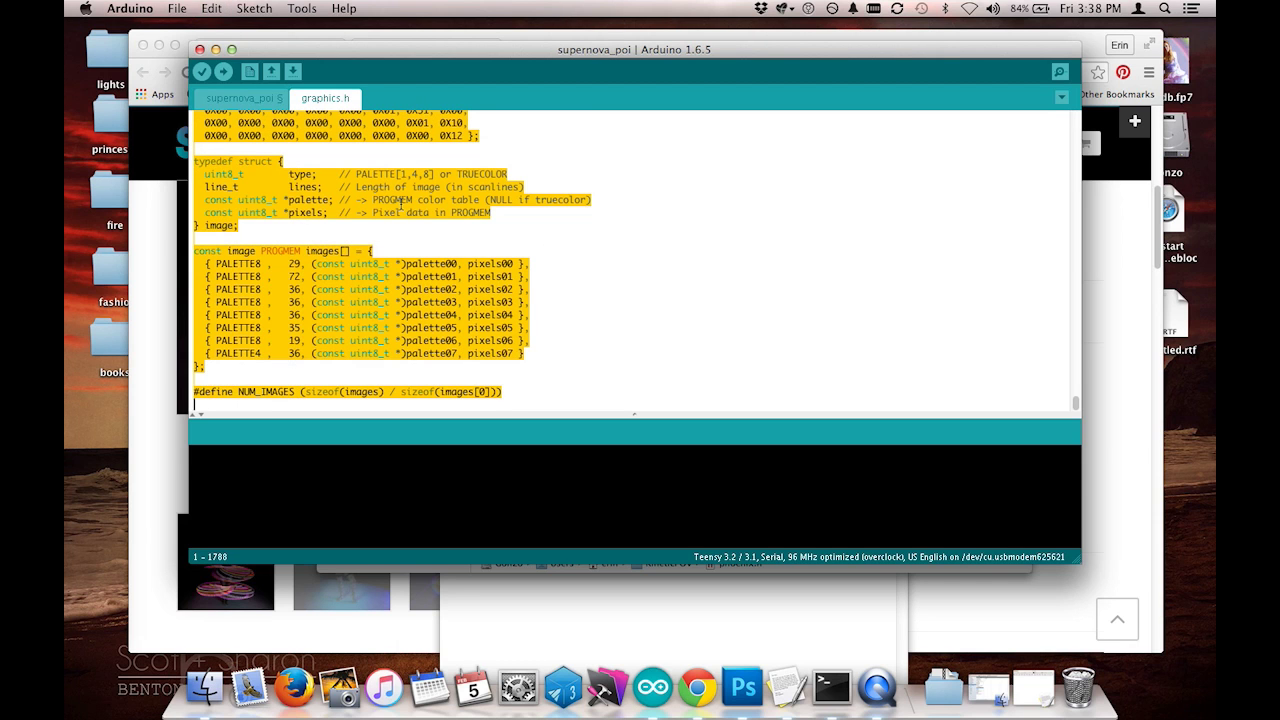
key("BackSpace")
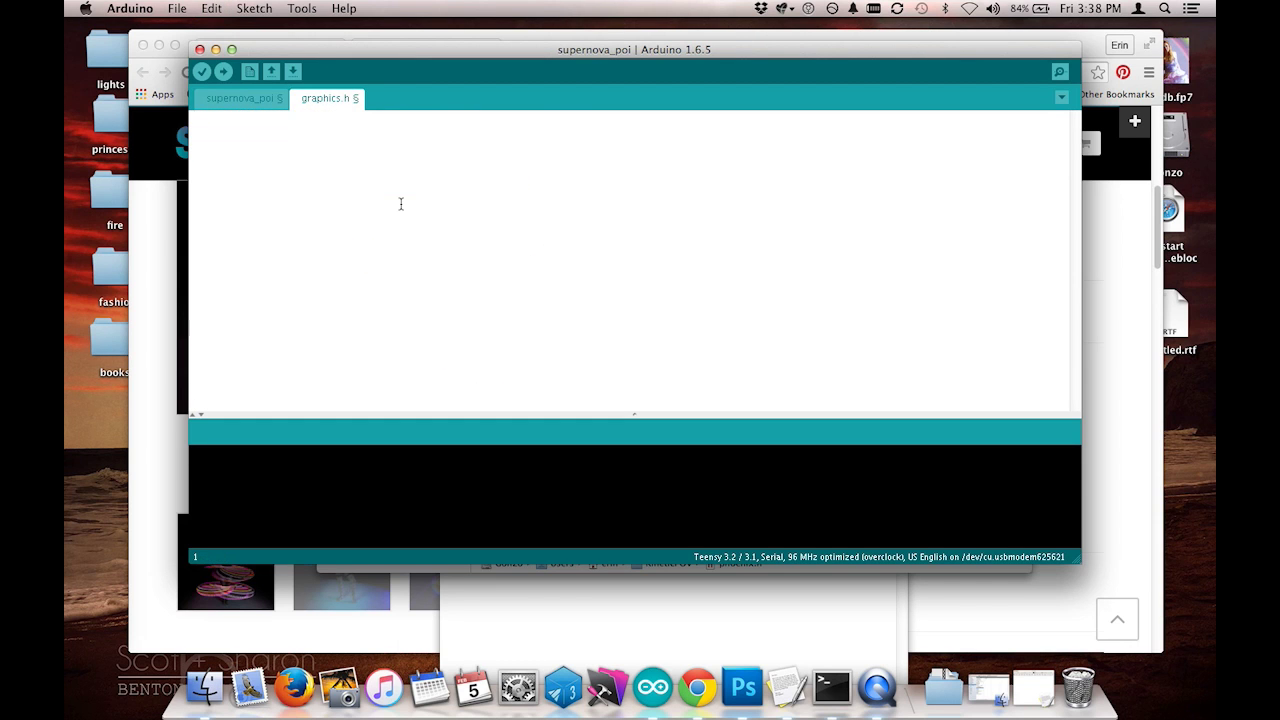
key("super+v")
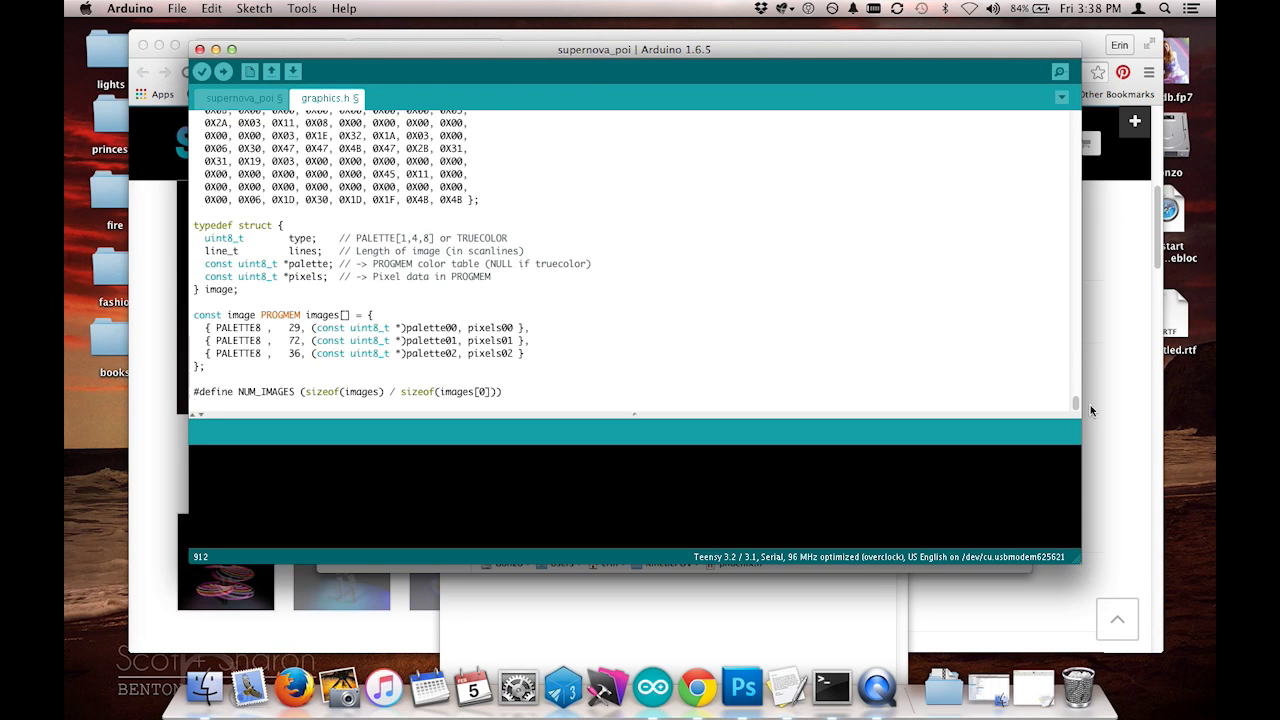
left_click_drag(1077, 405, 1066, 107)
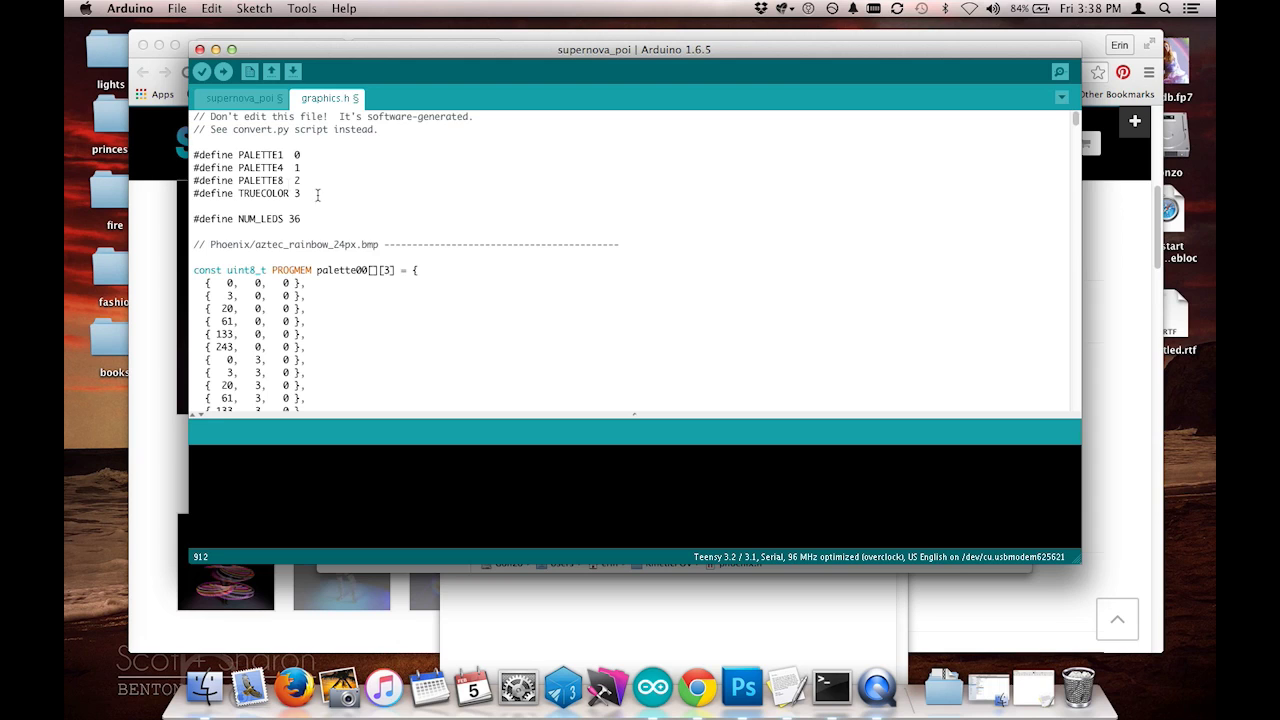
key("super+s")
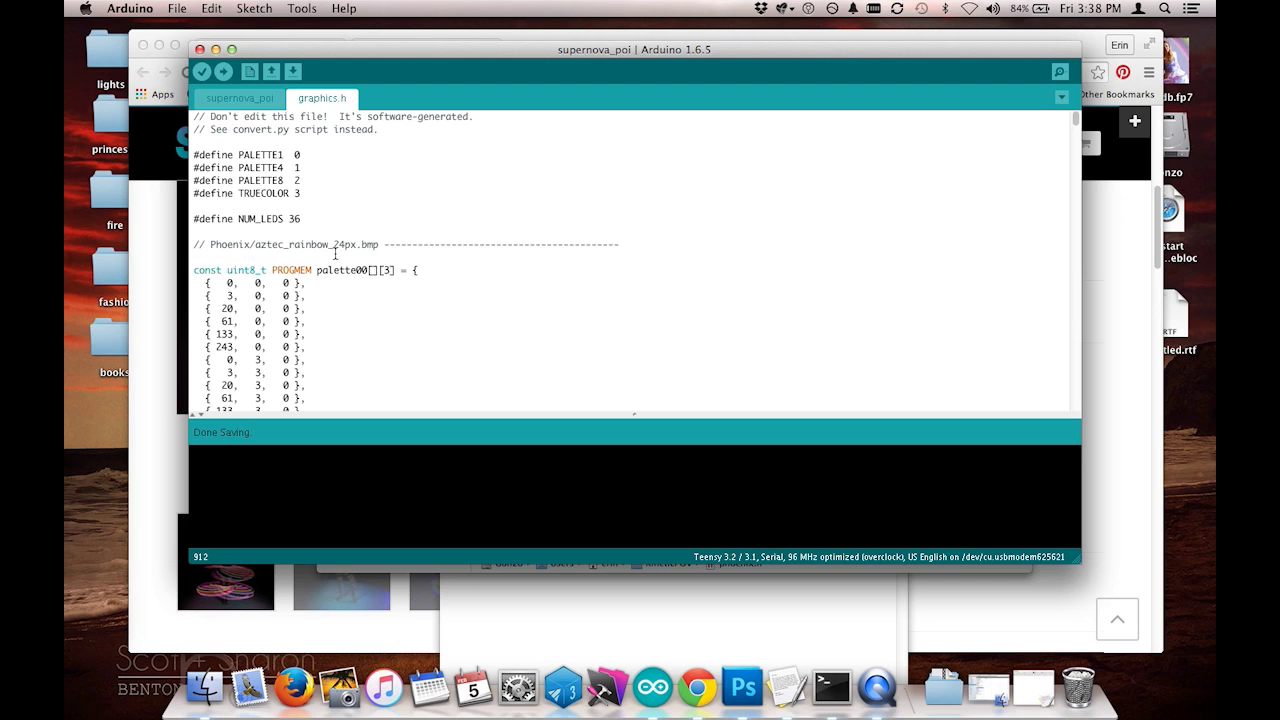
left_click(223, 71)
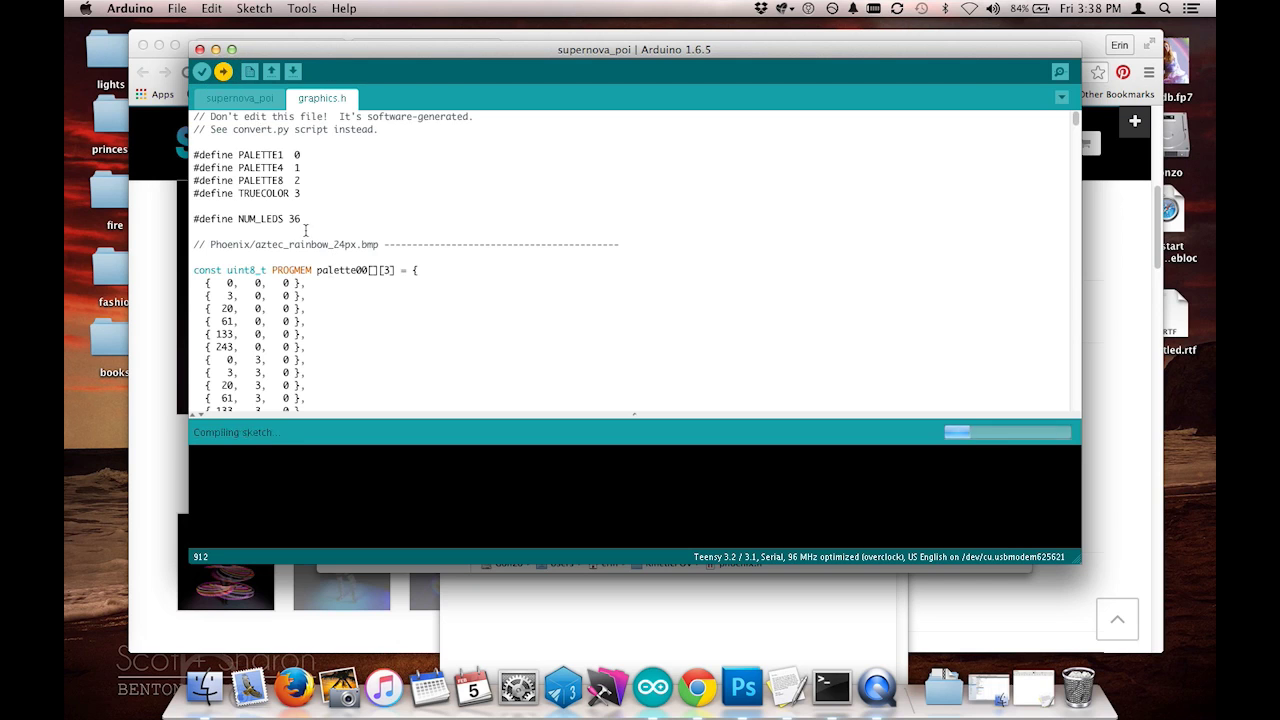